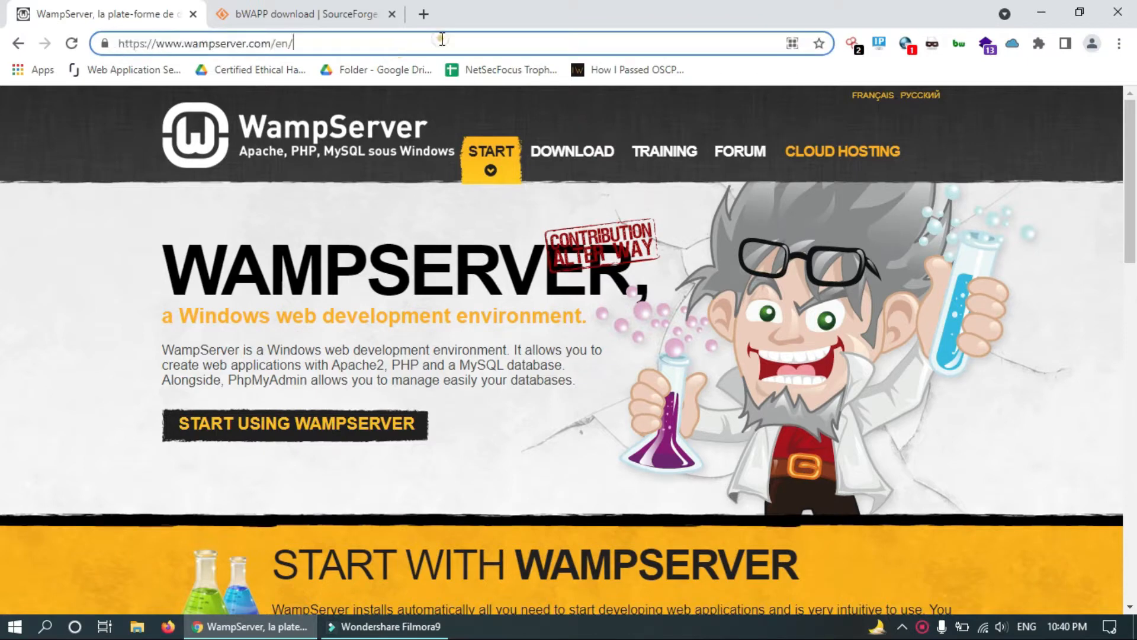
Step: Look over the WampServer site's download section and the bWAPP project page on SourceForge
key("ctrl+a")
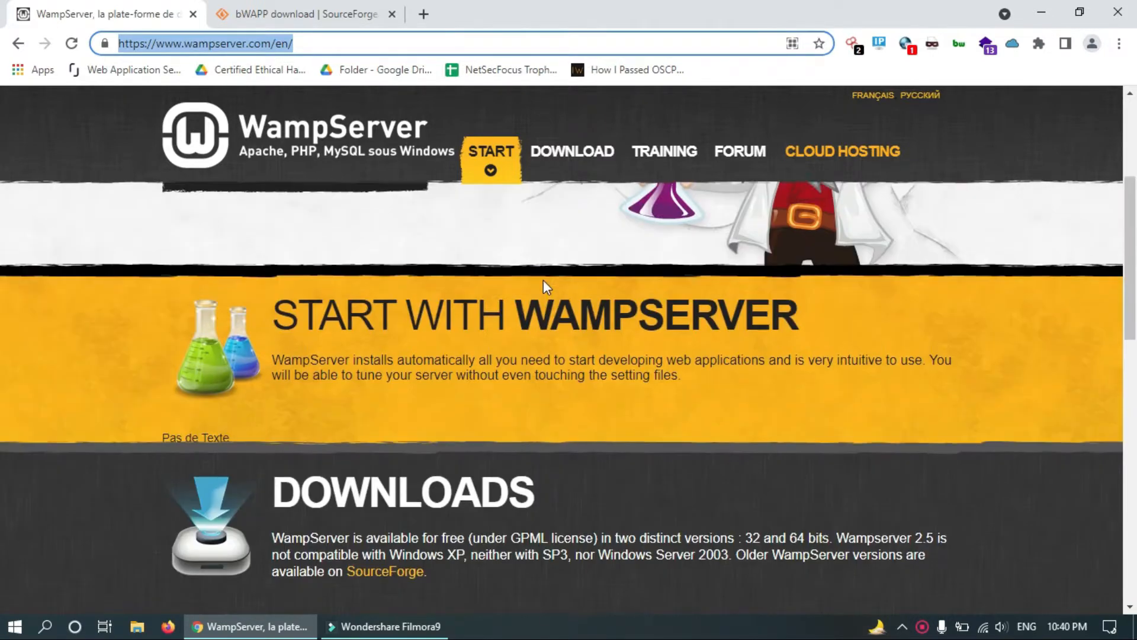
scroll(544, 286, "down", 5)
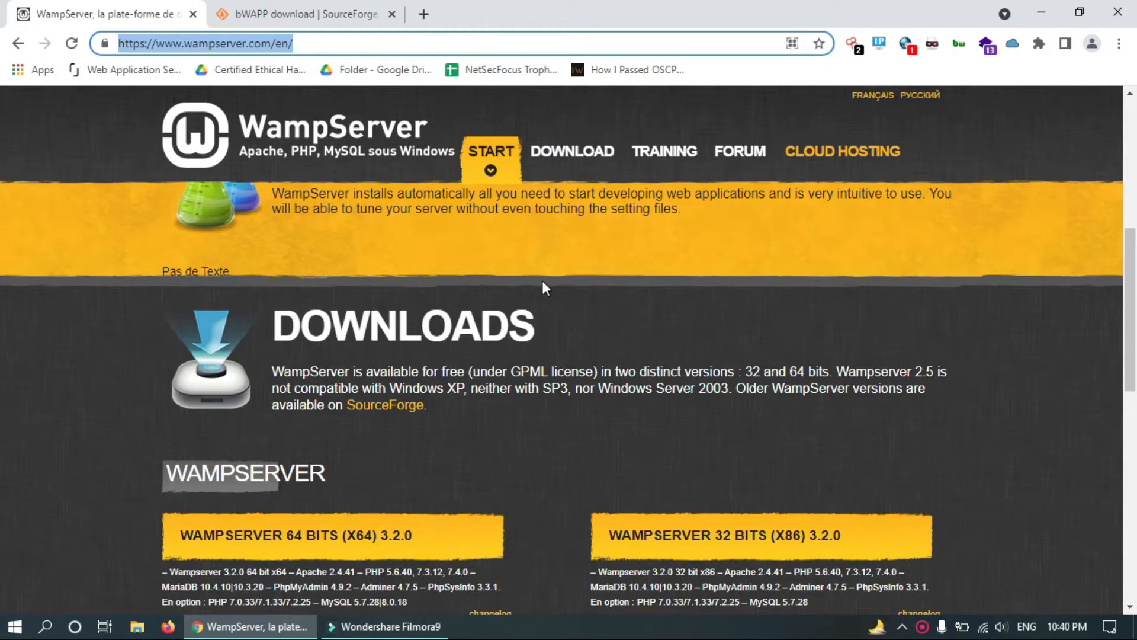
scroll(215, 263, "down", 1)
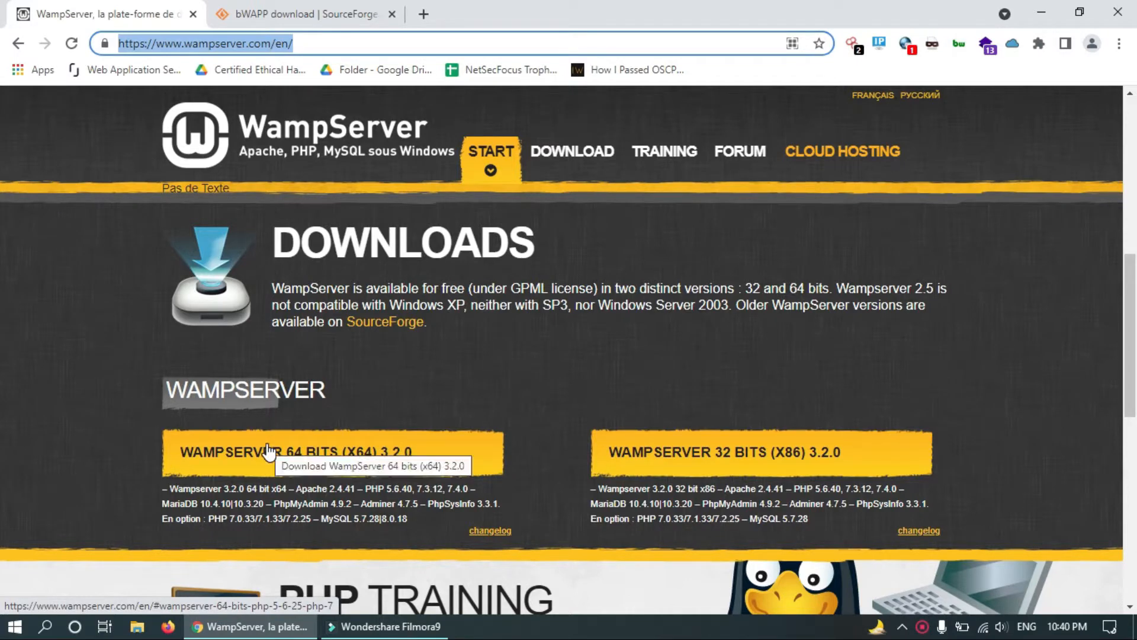
left_click(292, 16)
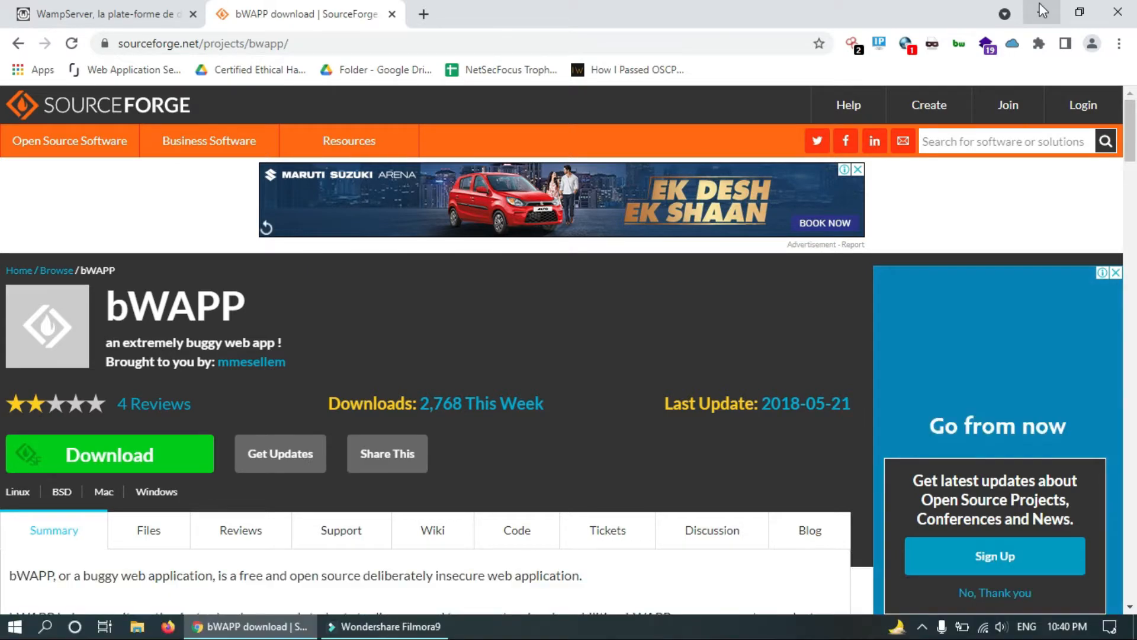
Step: Launch the WampServer installer from the desktop with English as the setup language
left_click(1040, 5)
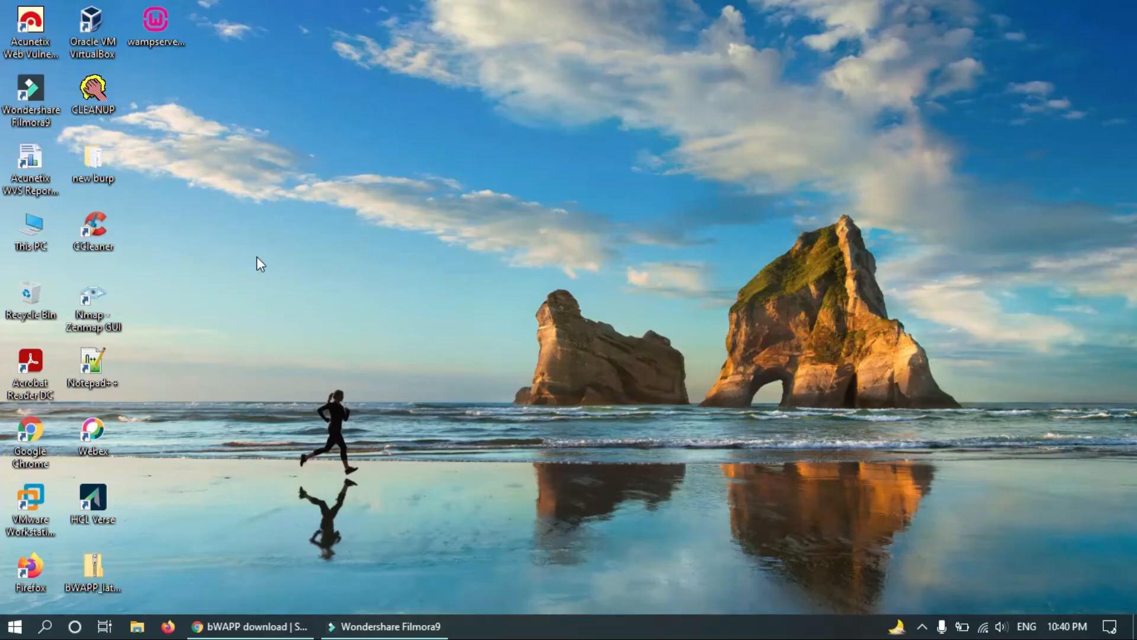
left_click_drag(166, 37, 340, 189)
left_click_drag(98, 570, 102, 519)
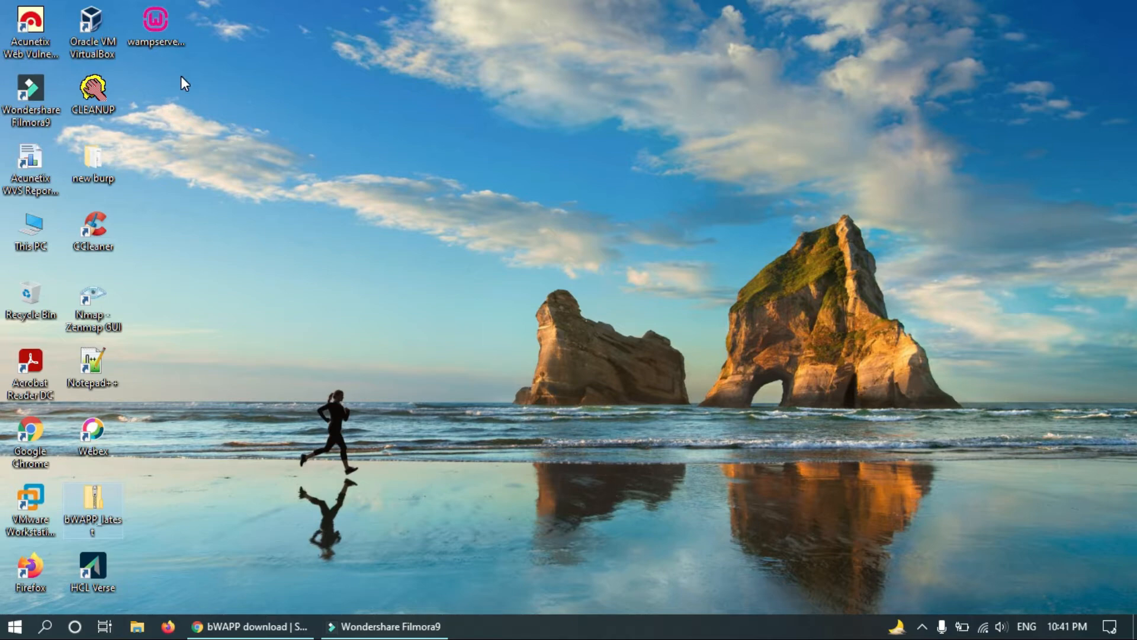
double_click(160, 39)
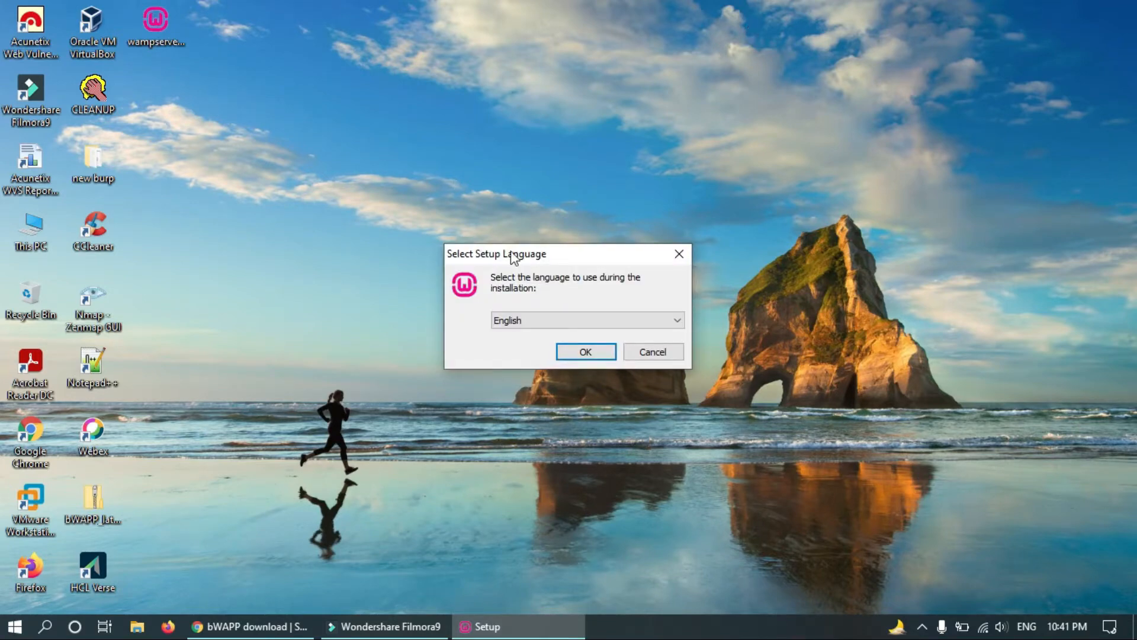
left_click(599, 356)
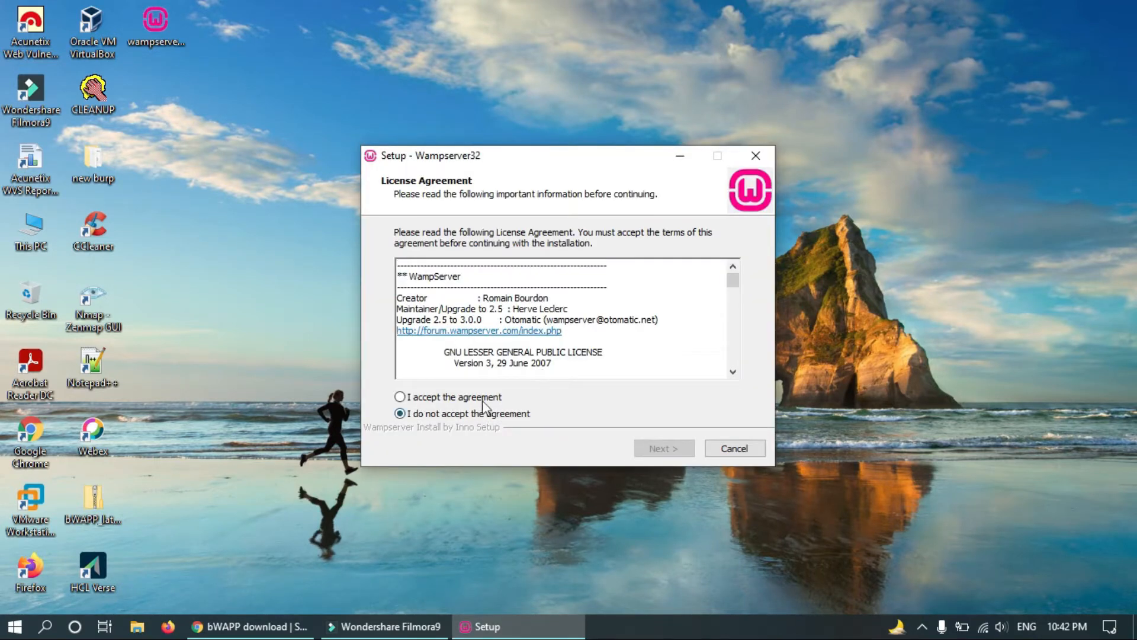
Step: Accept the licence agreement and install Wampserver32 into c:\wamp with the Start menu folder Wampserver32
left_click(487, 403)
left_click(645, 446)
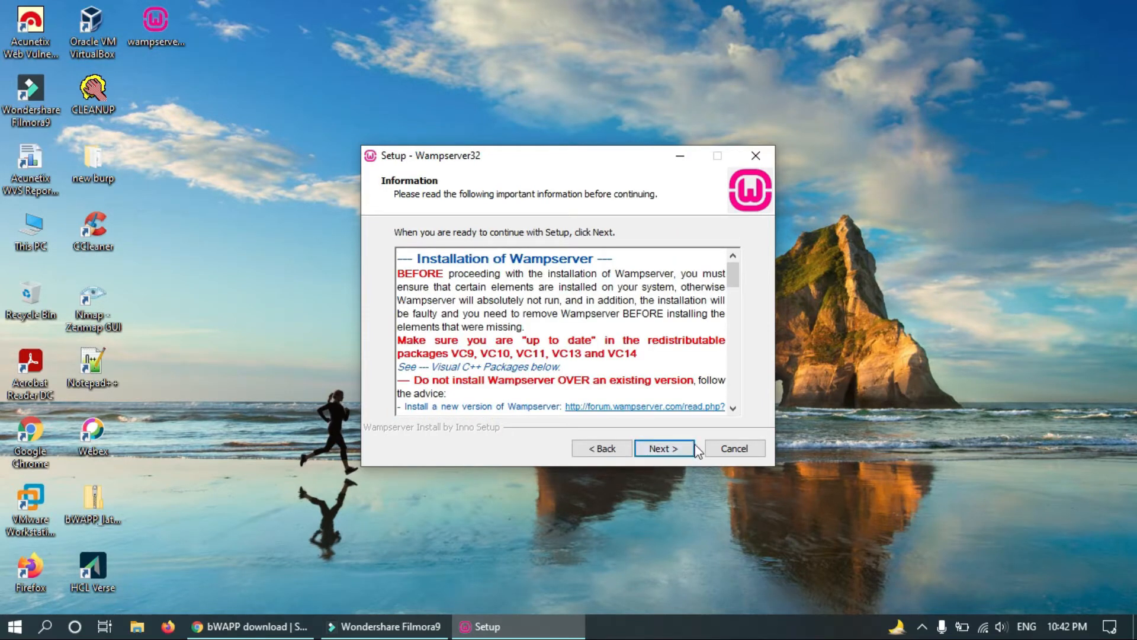
left_click(669, 452)
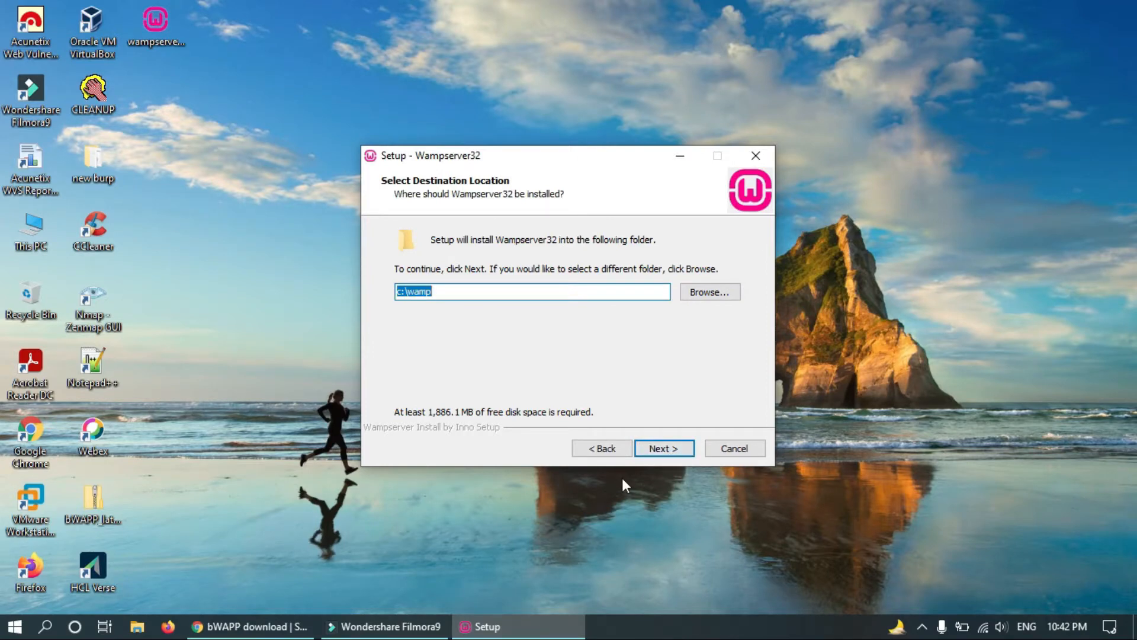
left_click(670, 448)
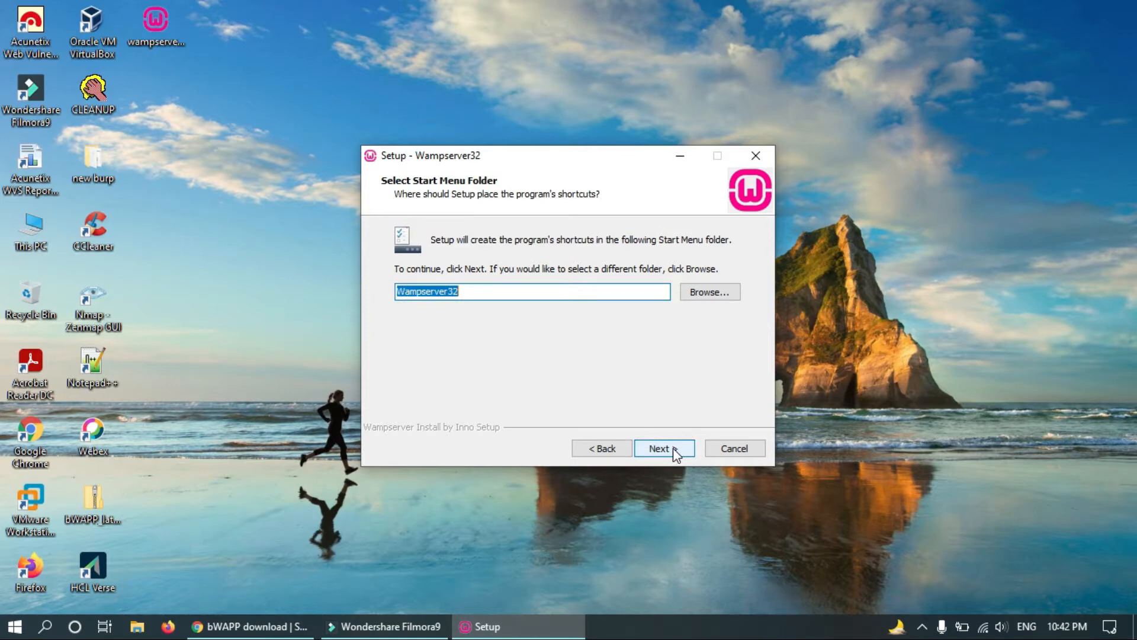
left_click(673, 448)
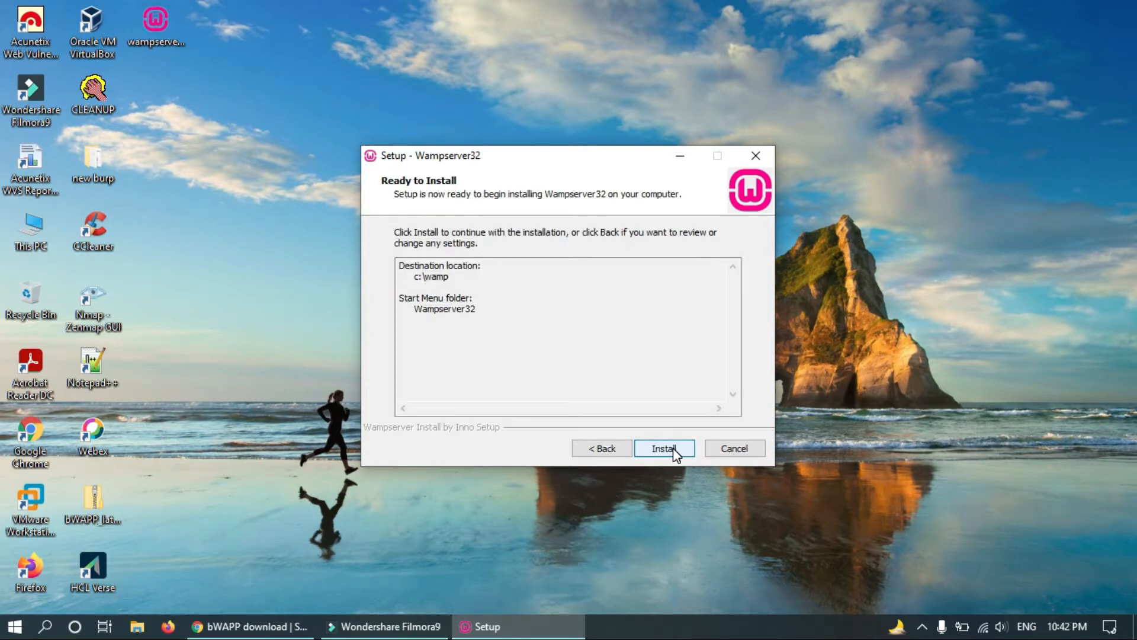
left_click(673, 448)
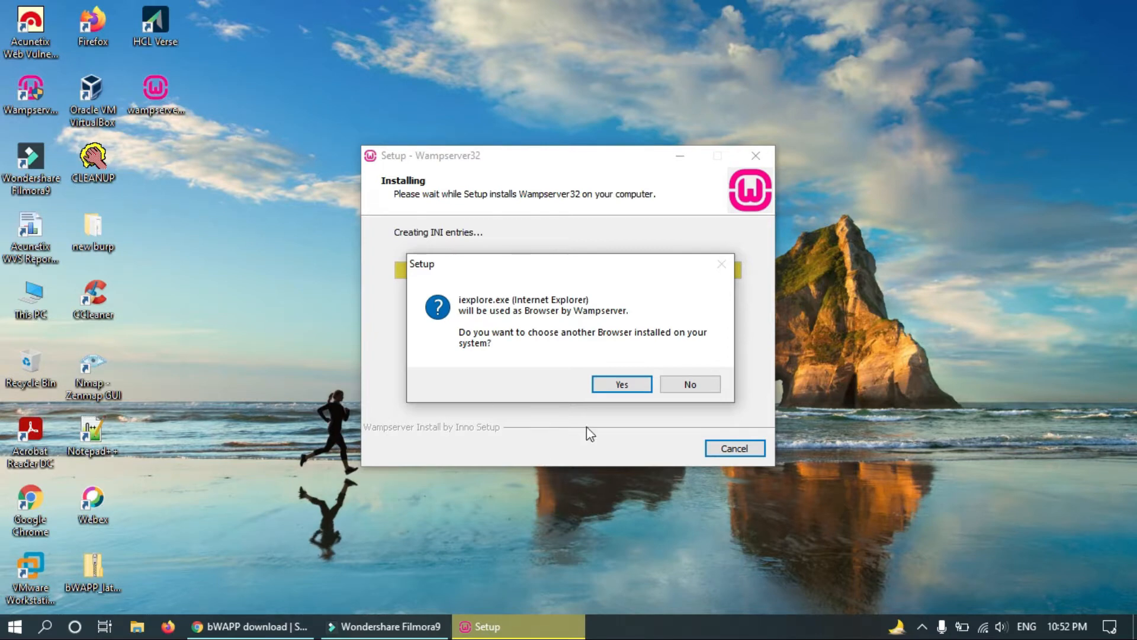
Step: Choose the chrome application from Program Files (x86)\Google\Chrome\Application as WampServer's browser instead of Internet Explorer
left_click(620, 386)
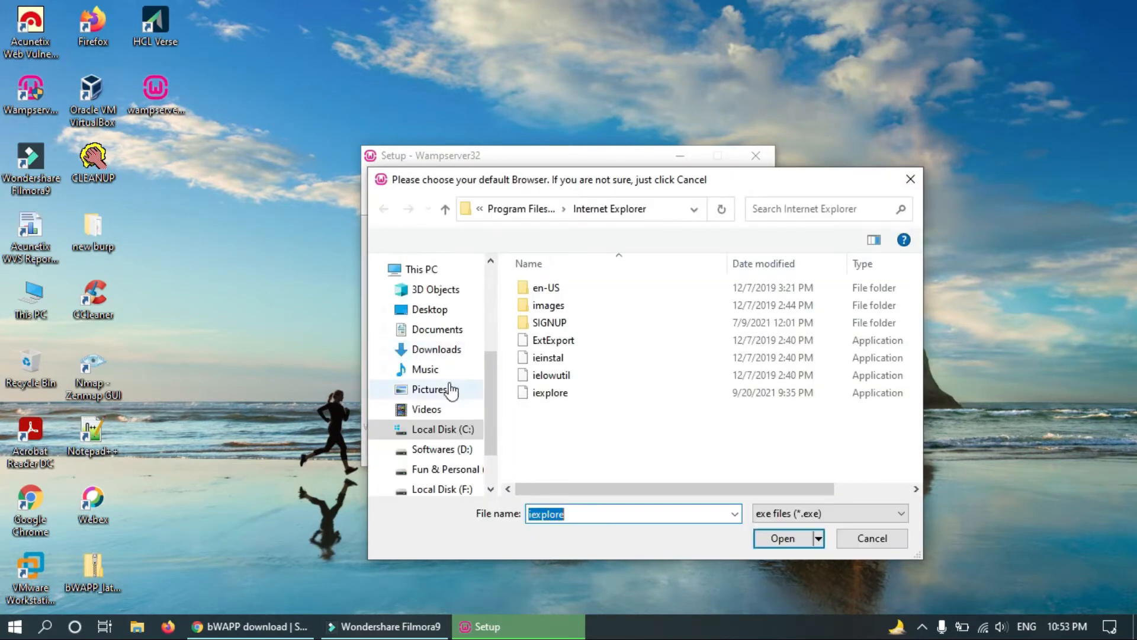
left_click(520, 210)
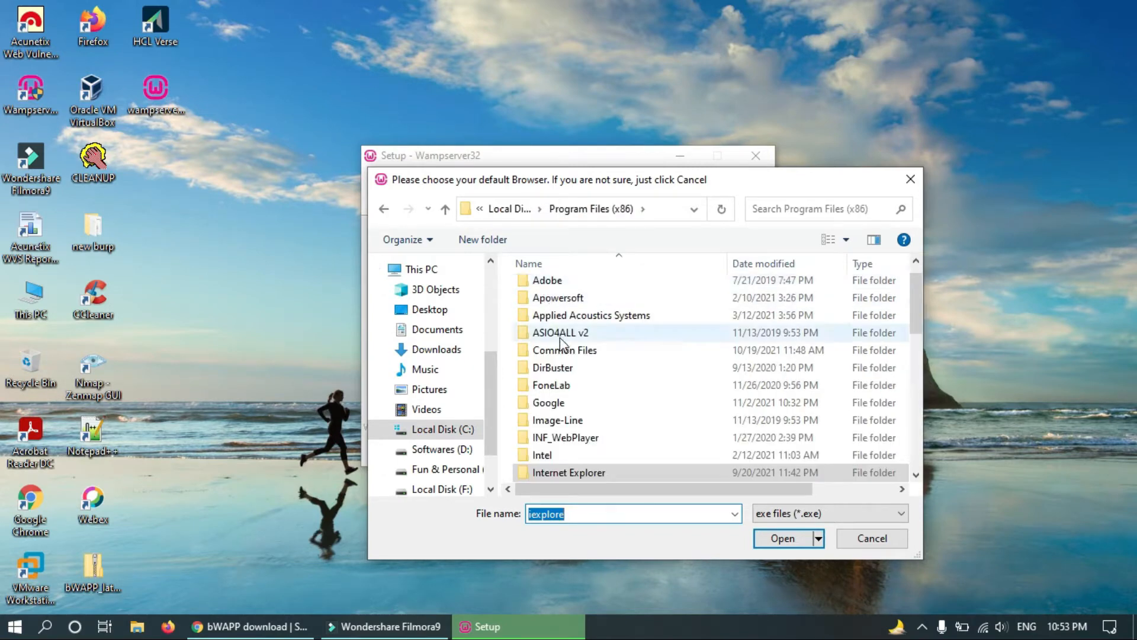
double_click(581, 401)
double_click(571, 288)
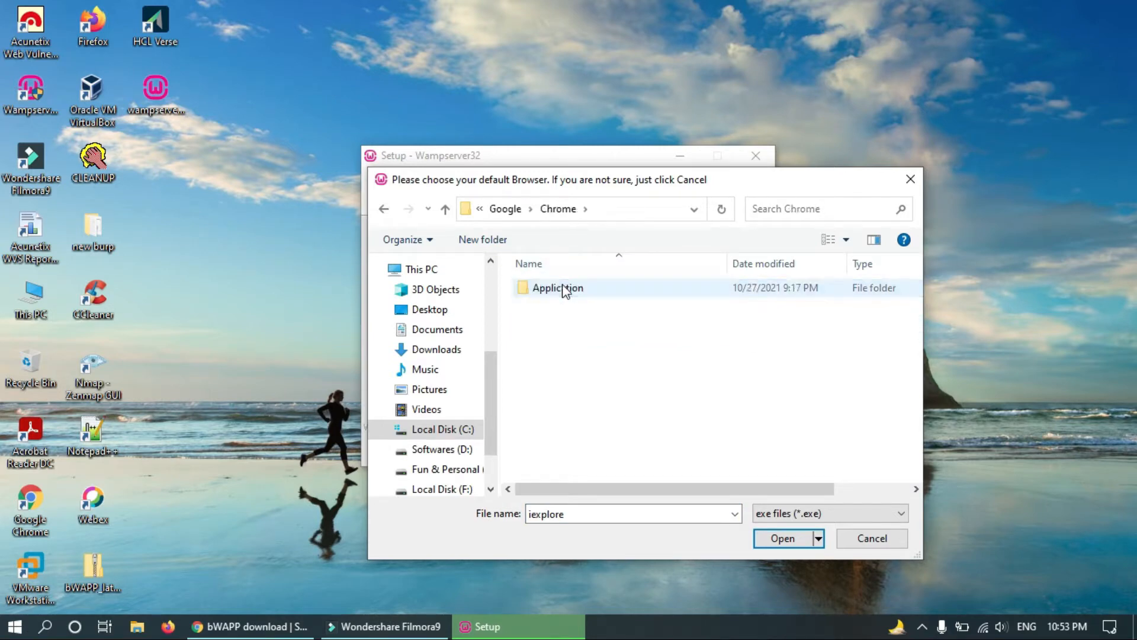
double_click(563, 288)
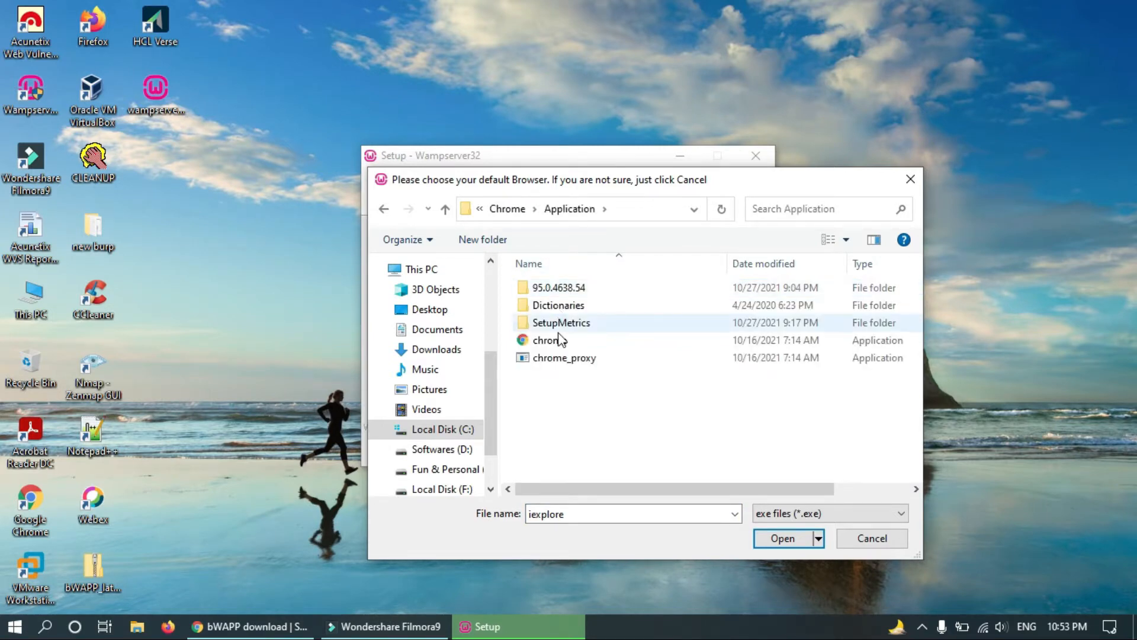
left_click(560, 340)
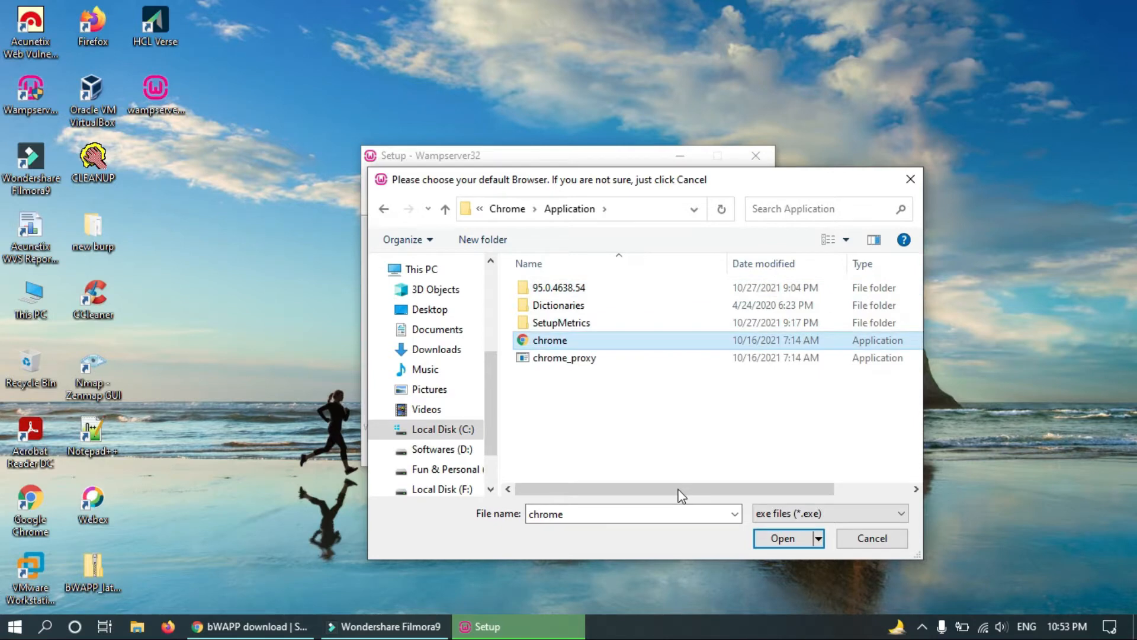
left_click(763, 541)
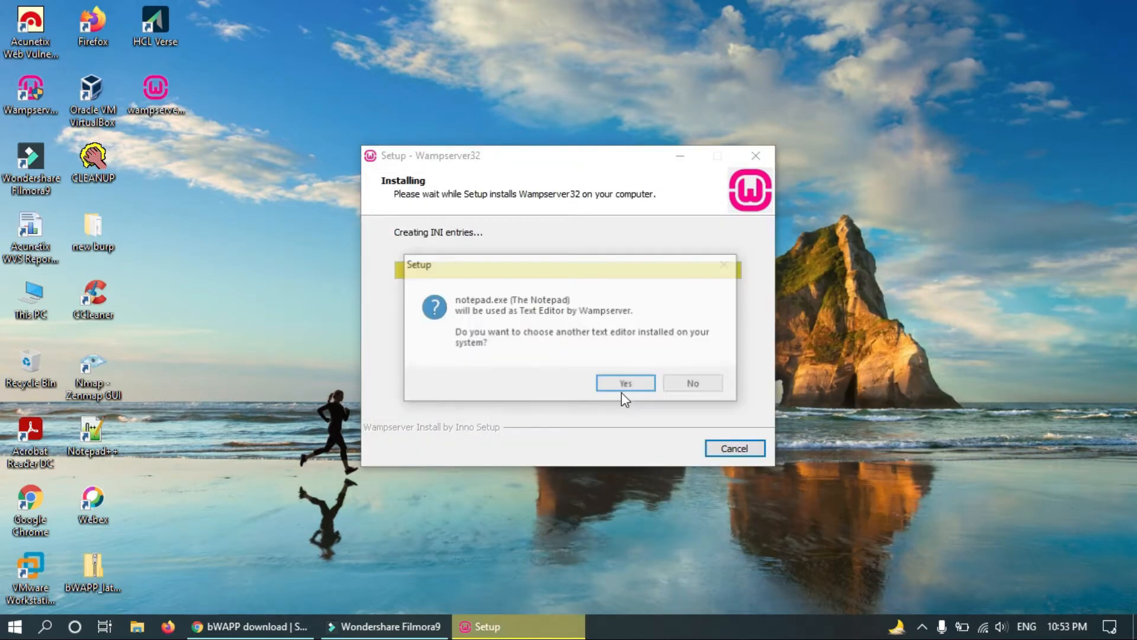
Step: Keep Notepad as WampServer's text editor and finish the setup wizard
left_click(708, 385)
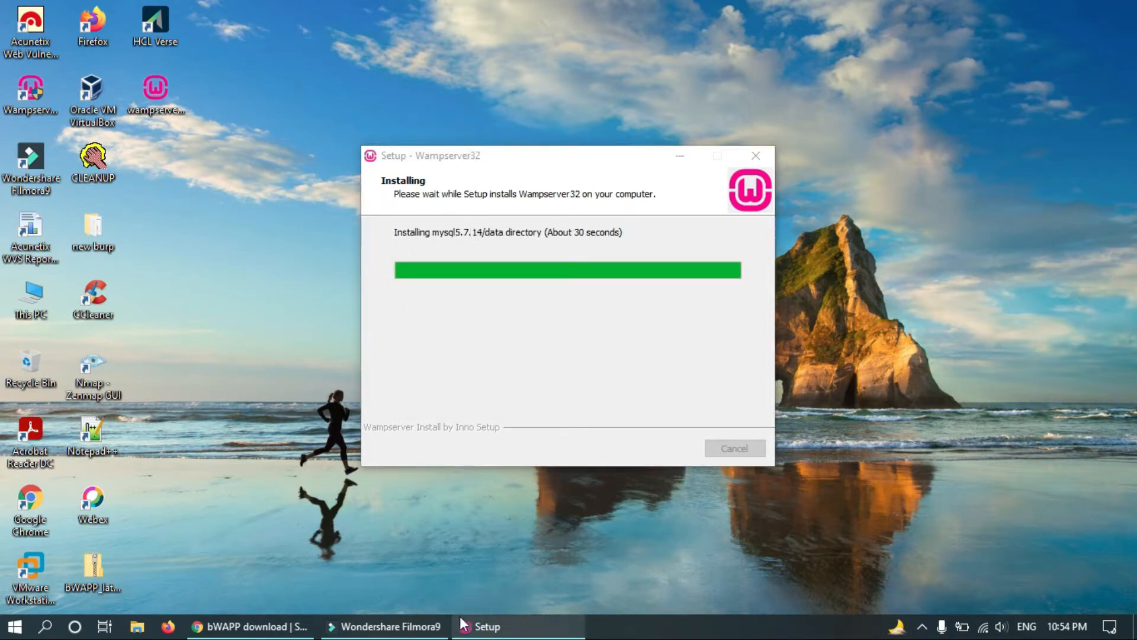
mouse_move(478, 627)
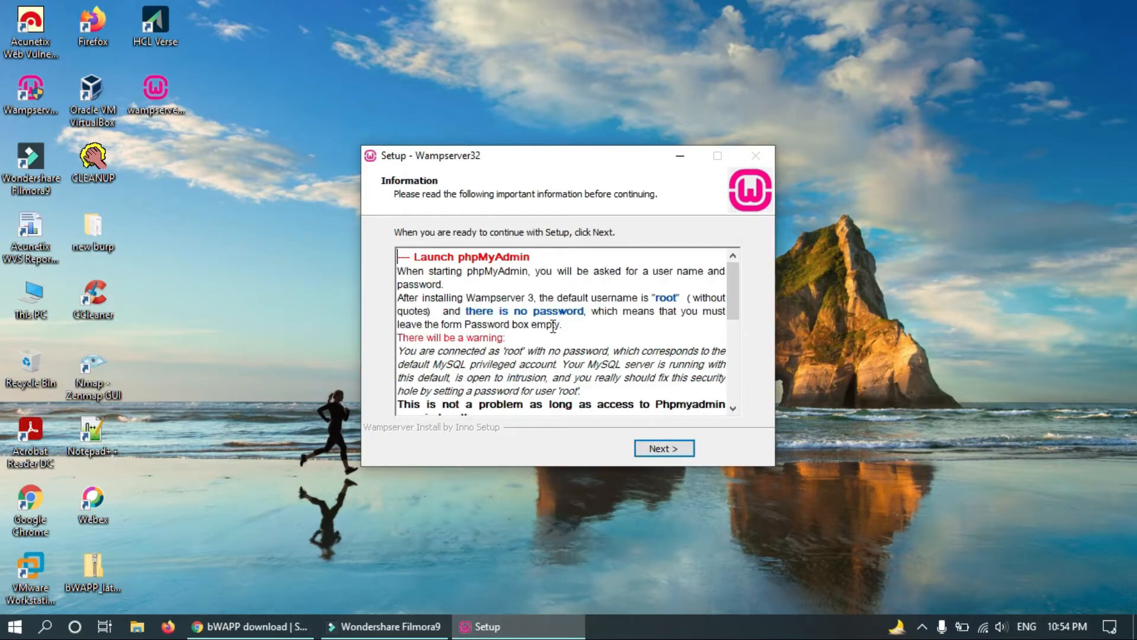
left_click(663, 449)
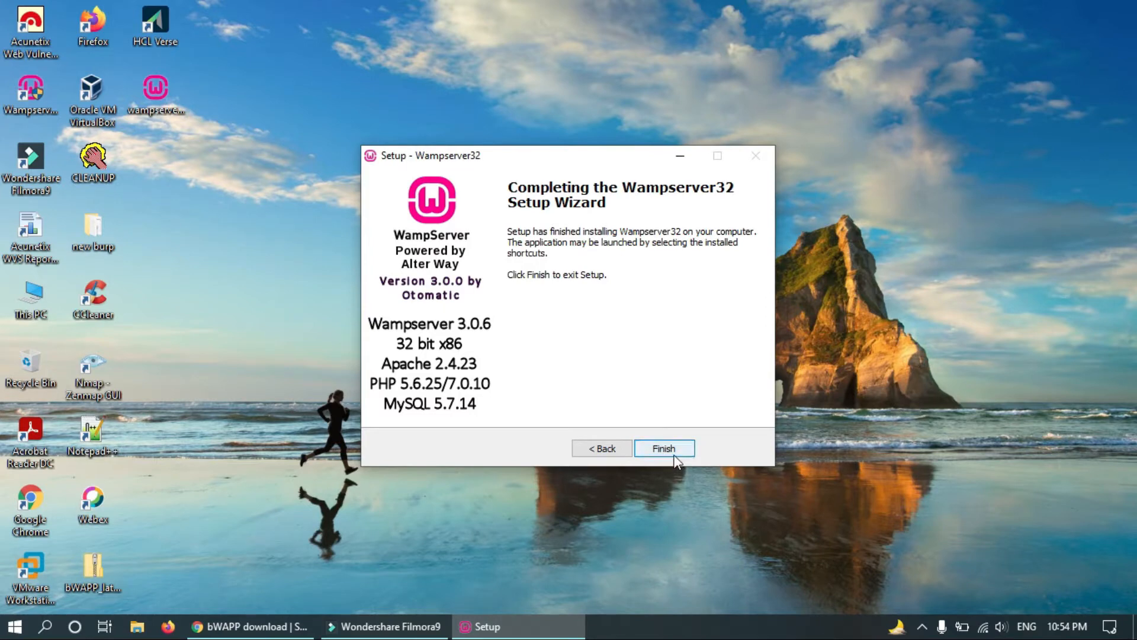
left_click(664, 448)
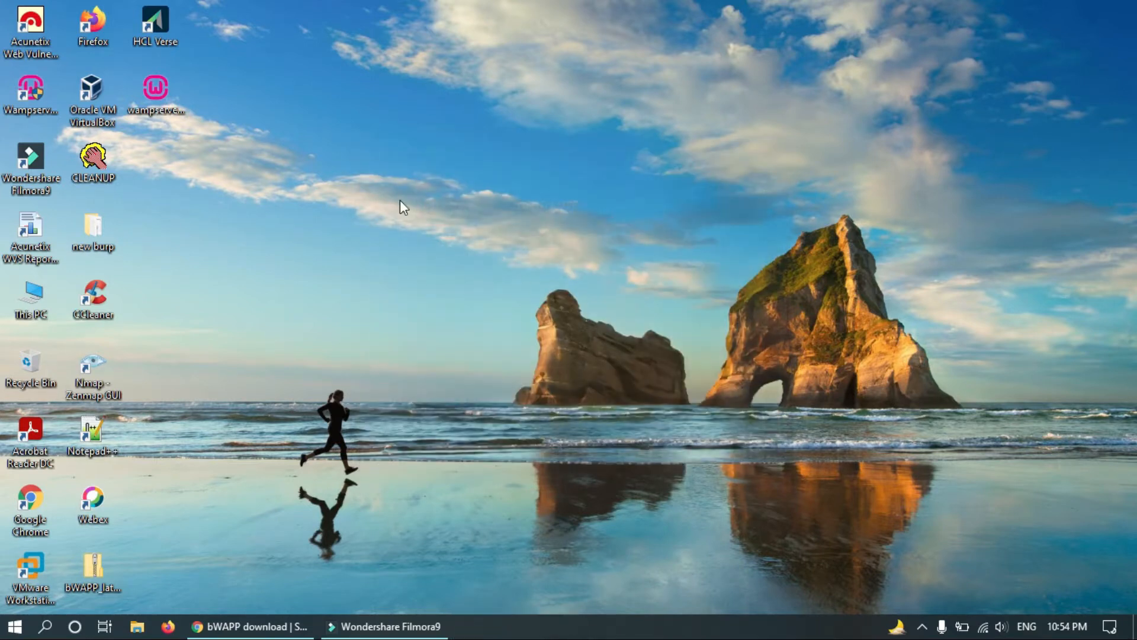
Step: Extract the bWAPP_latest zip archive to a bWAPP_latest folder on the desktop
left_click(103, 574)
right_click(101, 560)
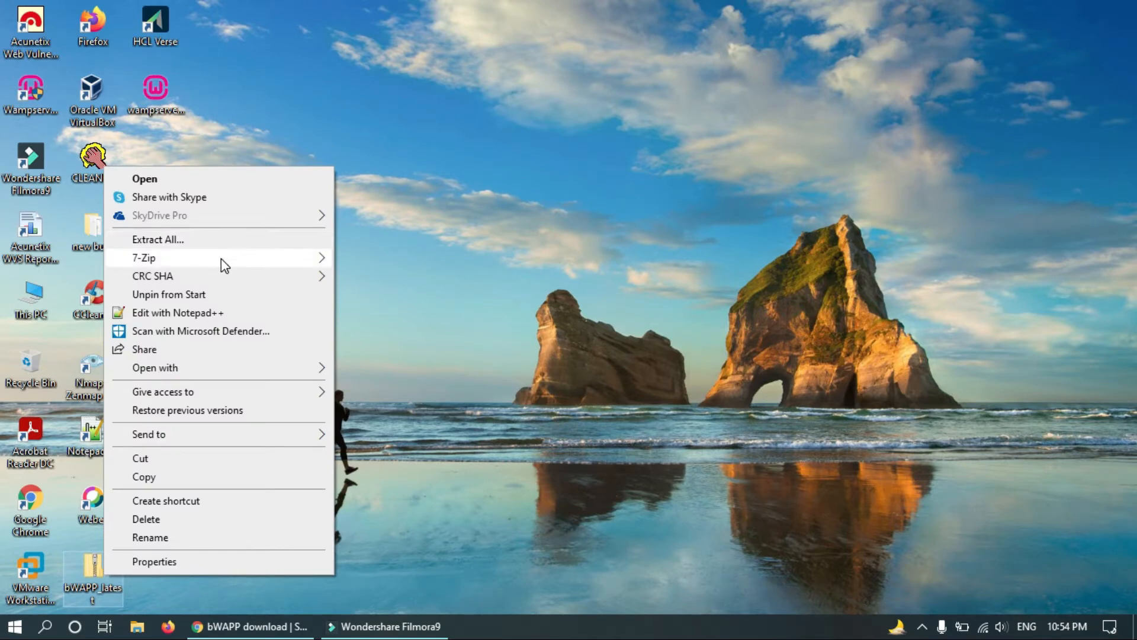
mouse_move(221, 258)
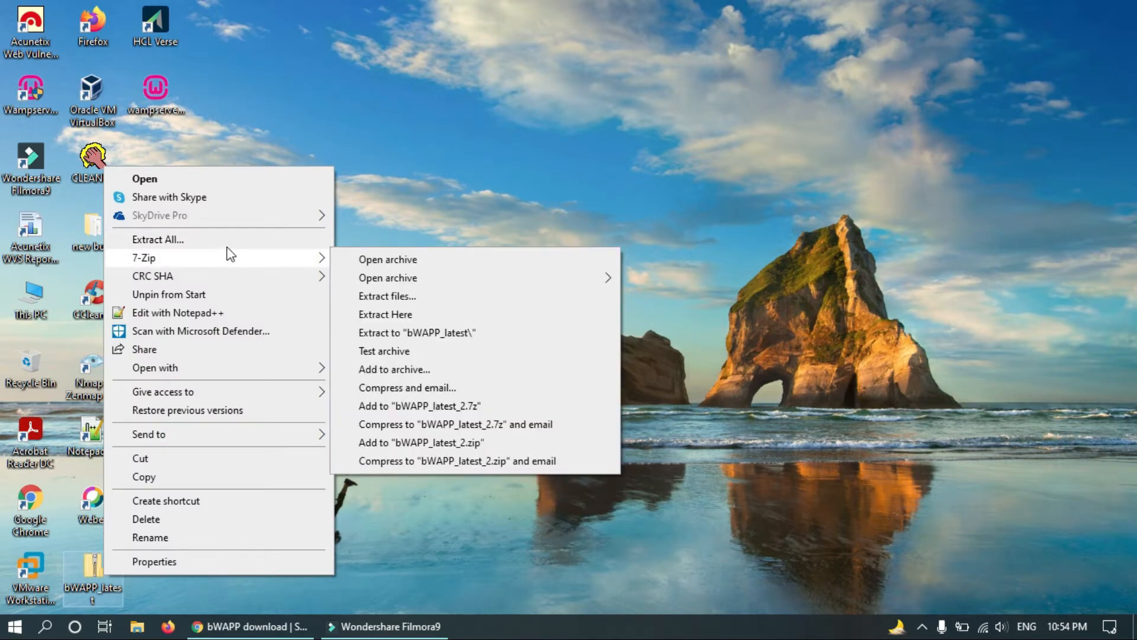
left_click(227, 244)
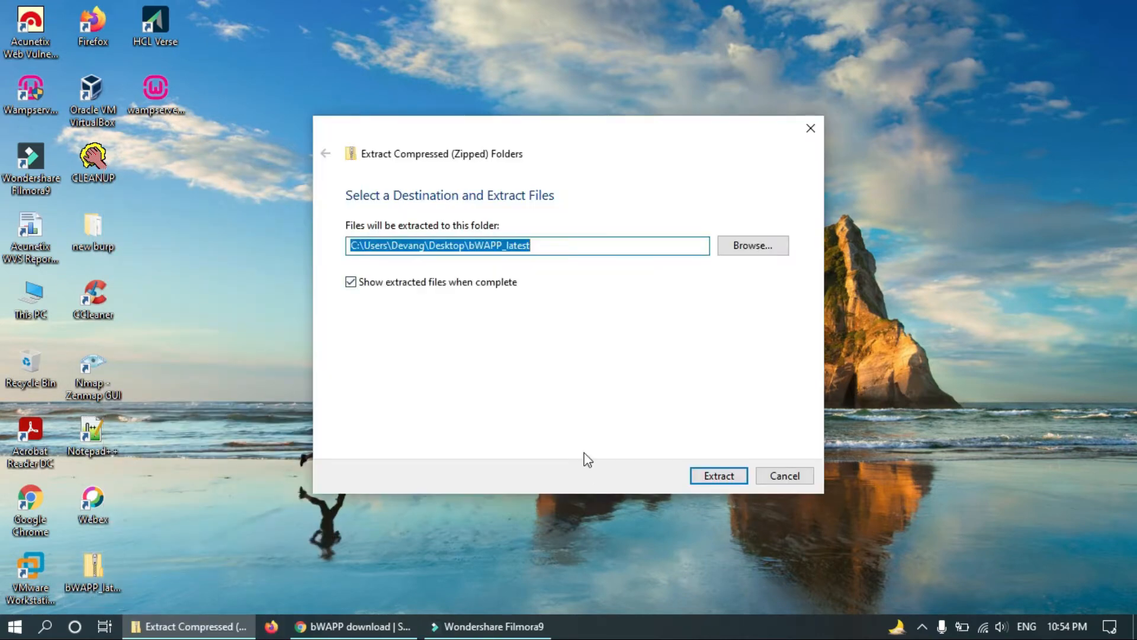
left_click(721, 479)
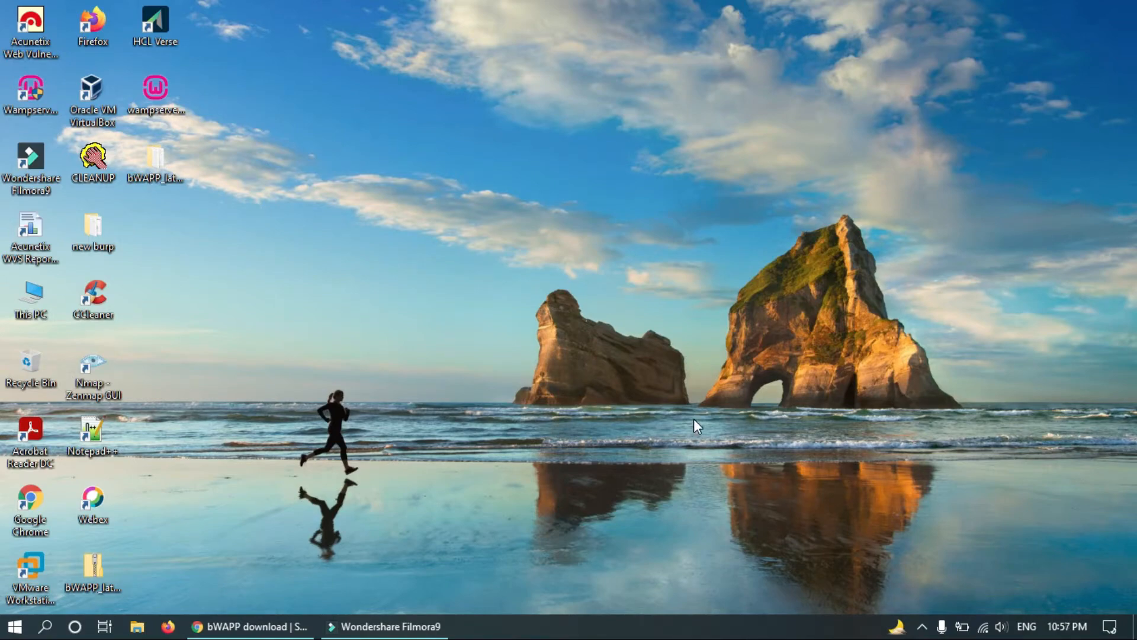
Step: Copy the bWAPP folder from inside the extracted bWAPP_latest folder
double_click(176, 169)
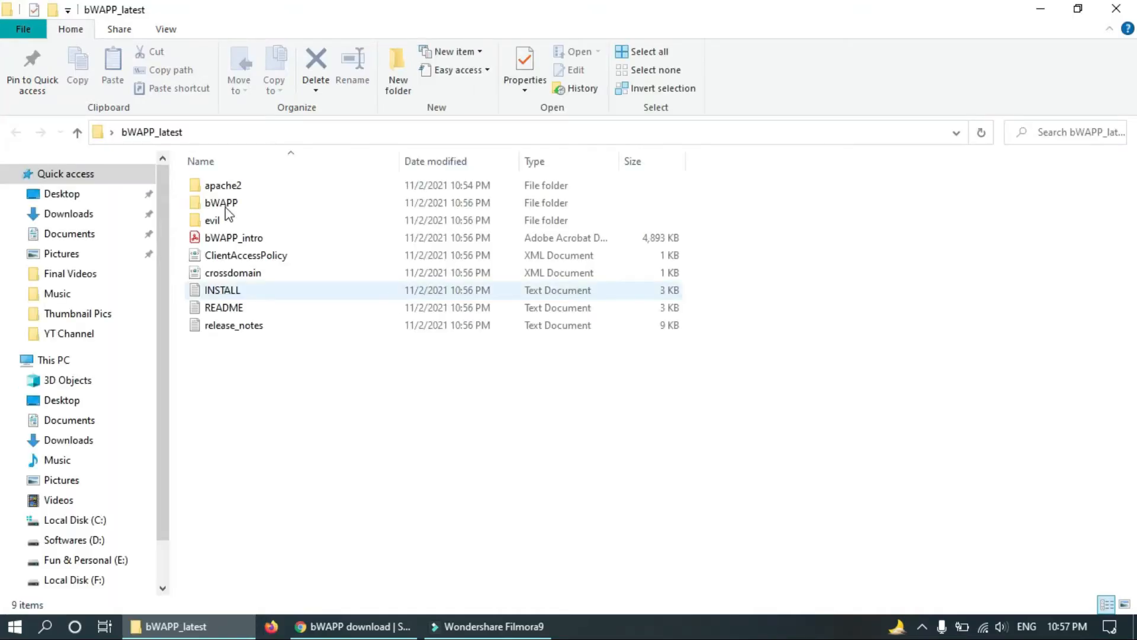
mouse_move(223, 206)
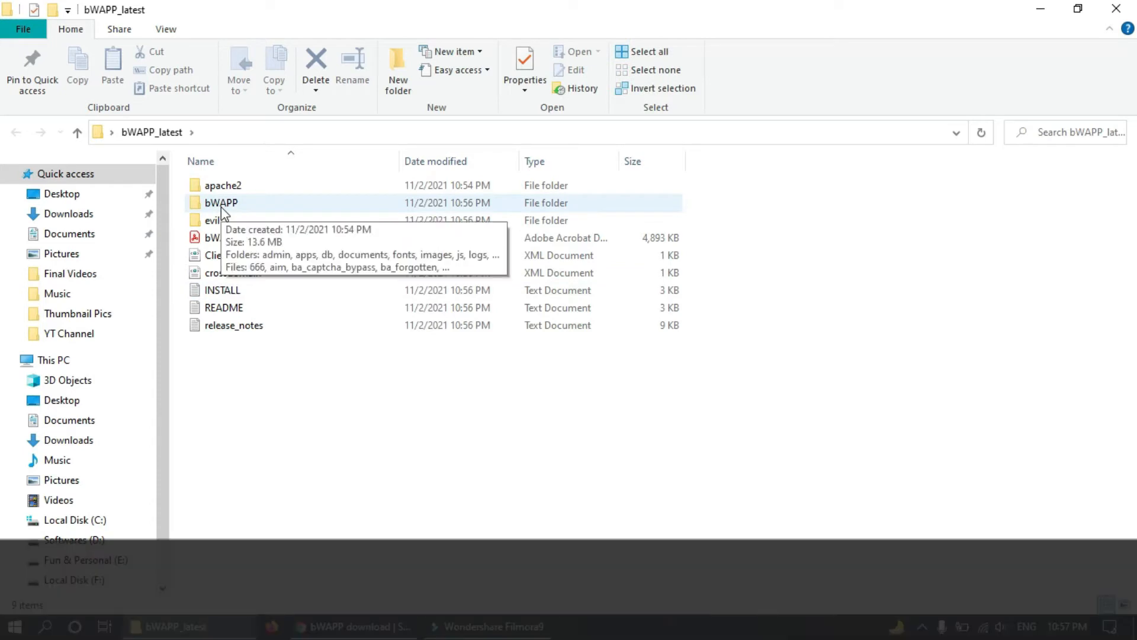
left_click(226, 204)
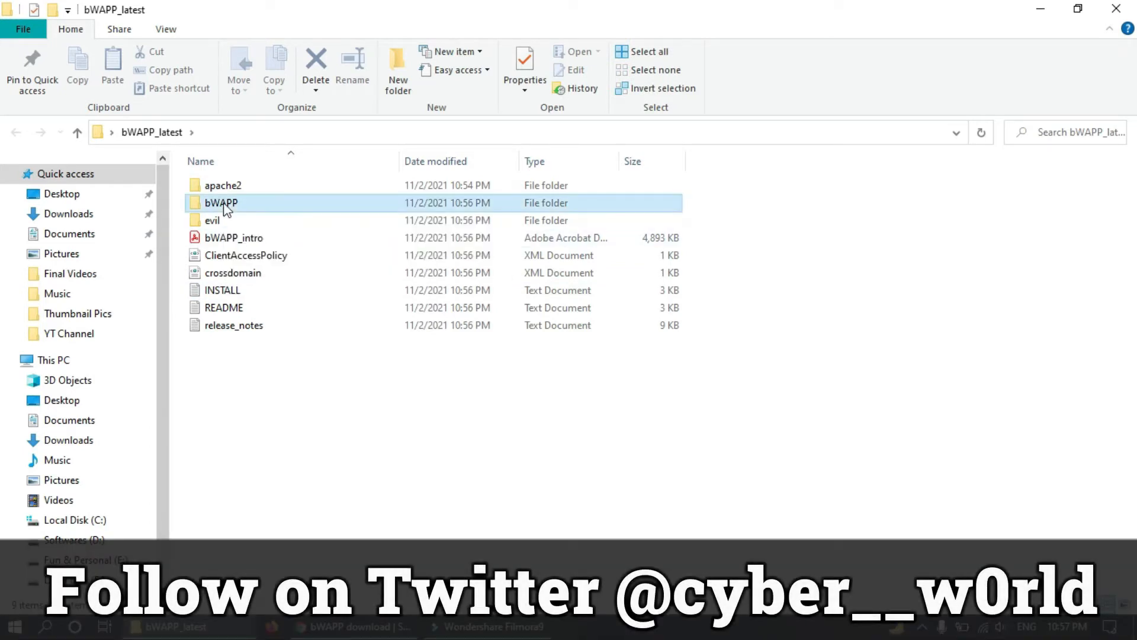
right_click(225, 205)
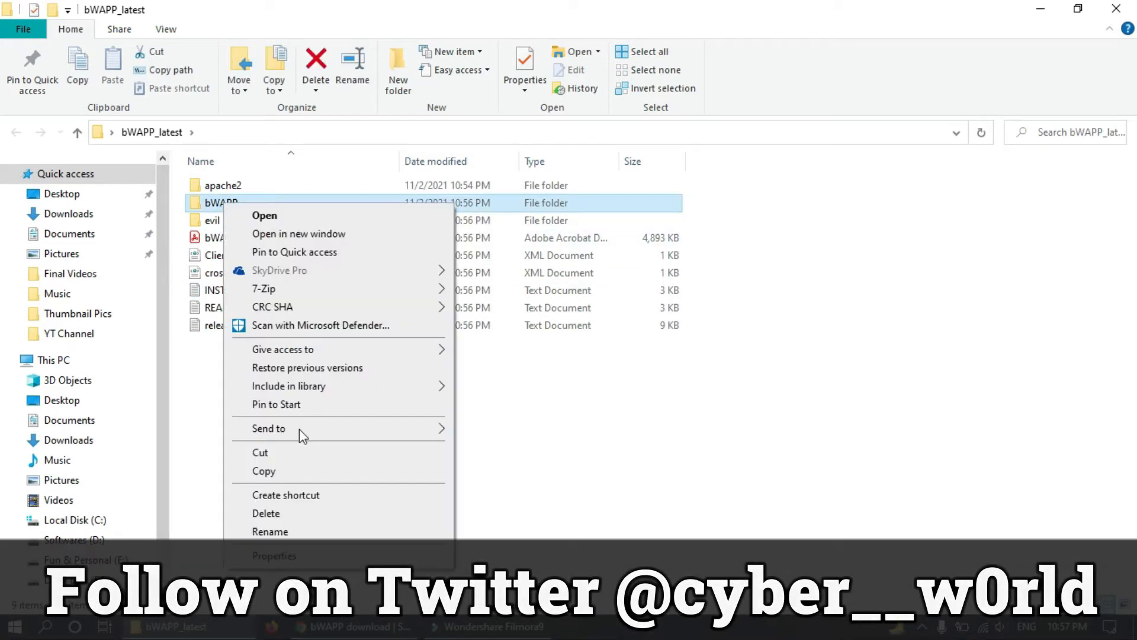
left_click(264, 470)
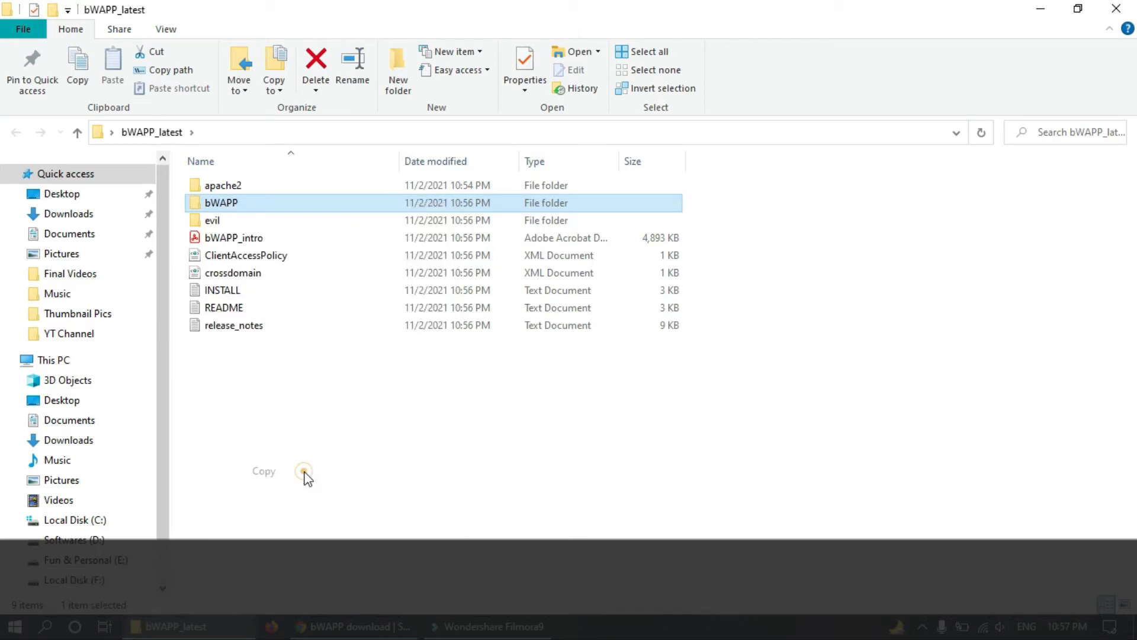
Step: Paste the copied bWAPP folder into the www folder of C:\wamp
left_click(102, 521)
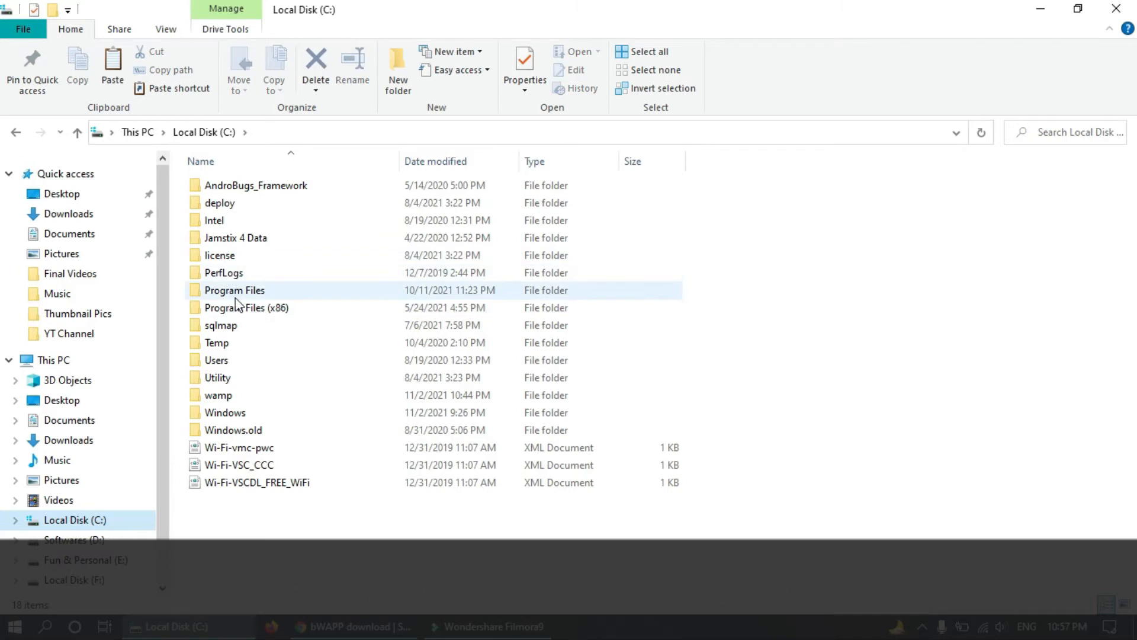
left_click(252, 401)
double_click(252, 401)
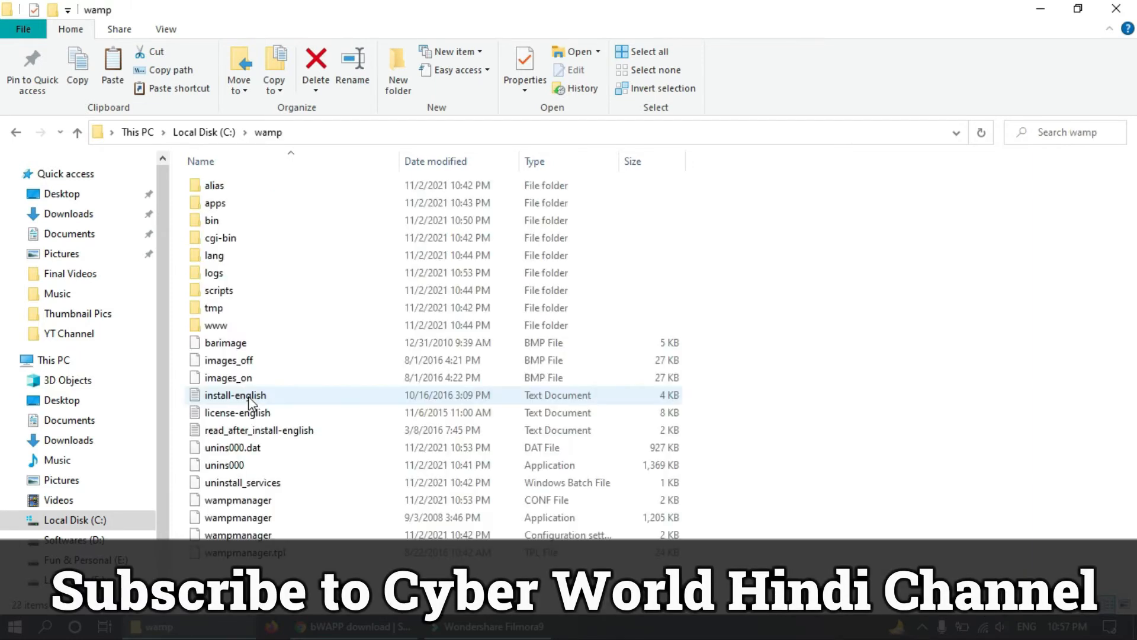
double_click(293, 327)
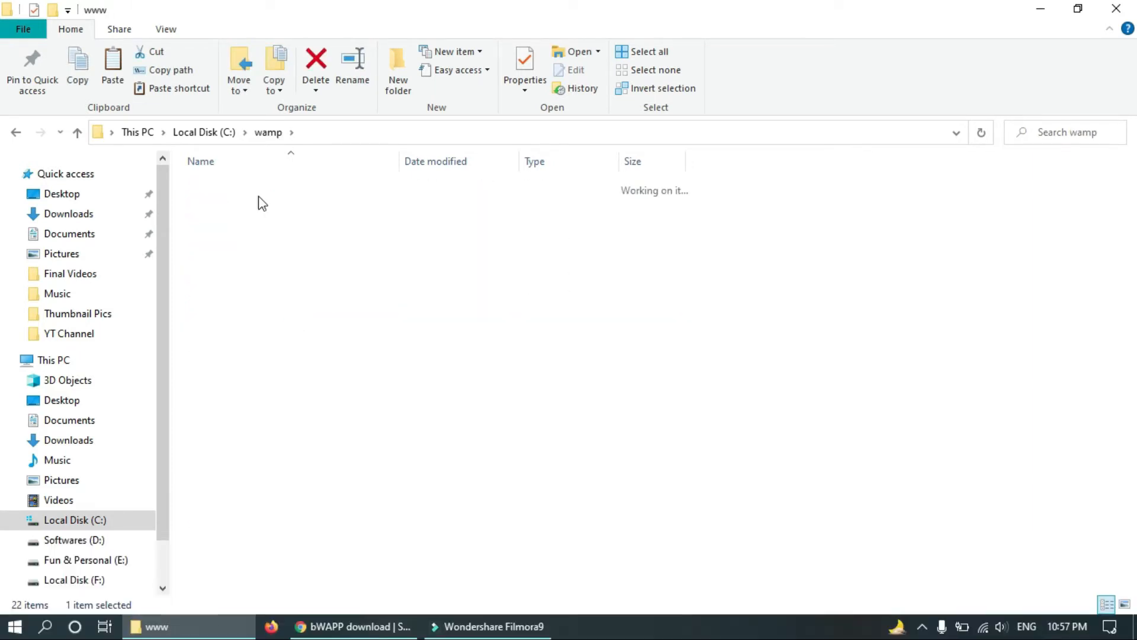
right_click(307, 375)
left_click(361, 494)
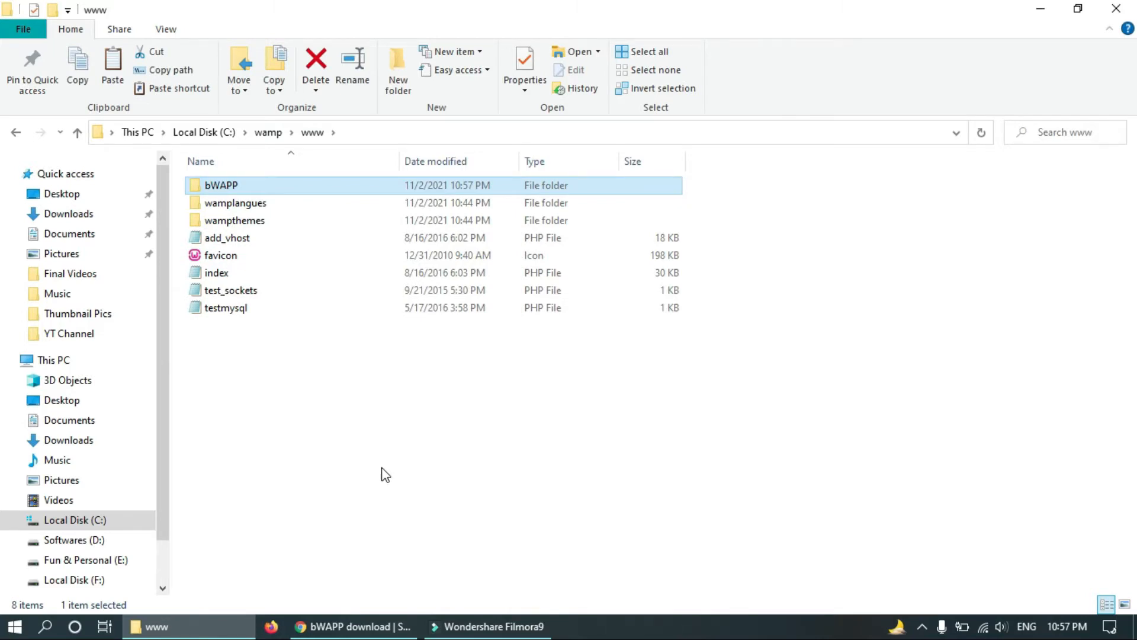
Step: Open the settings PHP file from the admin folder of the pasted bWAPP folder in a maximized Notepad window
double_click(229, 184)
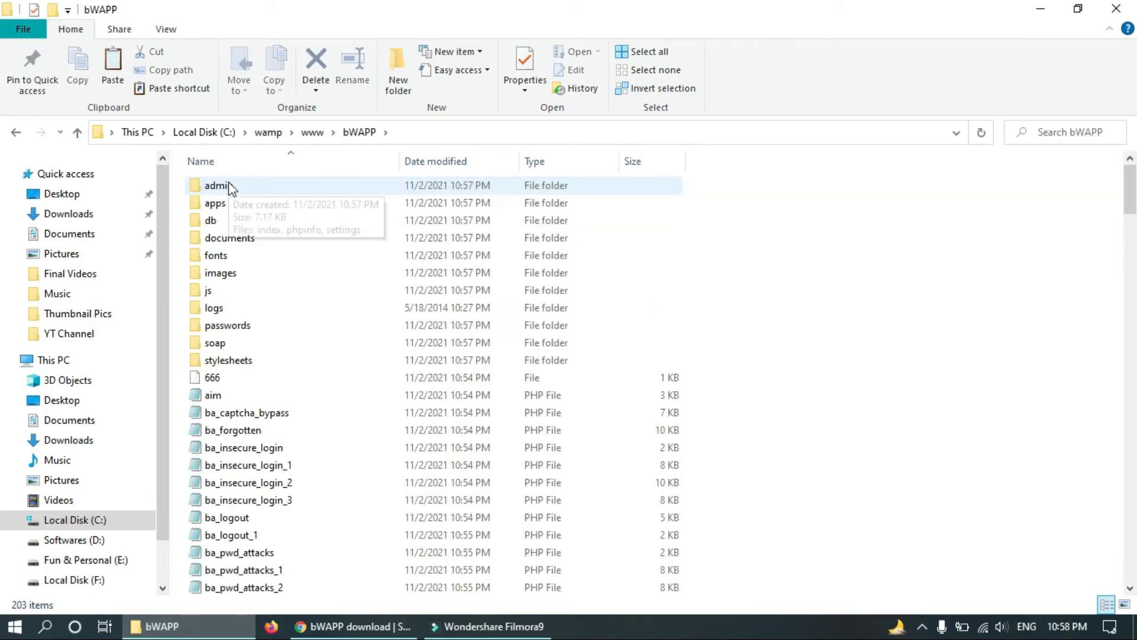
left_click(229, 185)
double_click(229, 184)
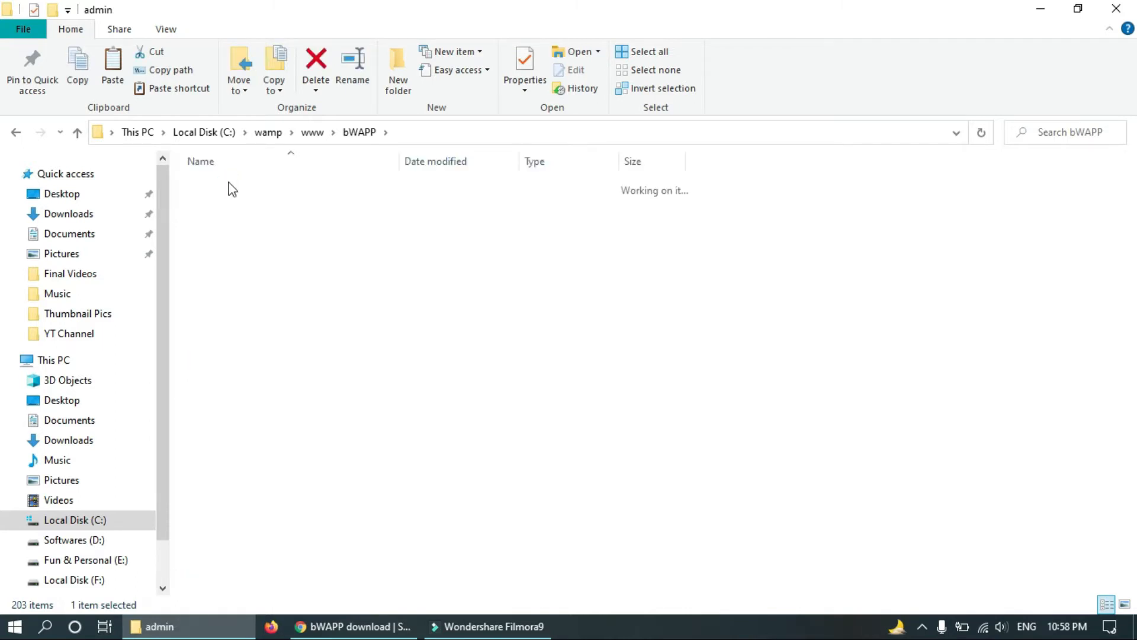
left_click(234, 225)
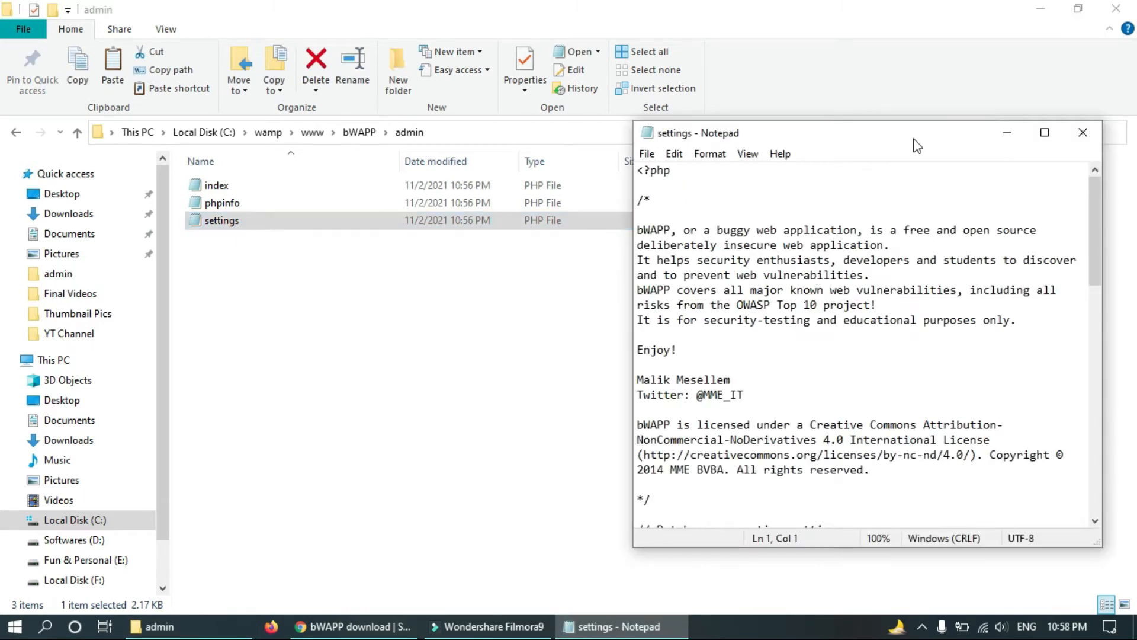
left_click(1045, 132)
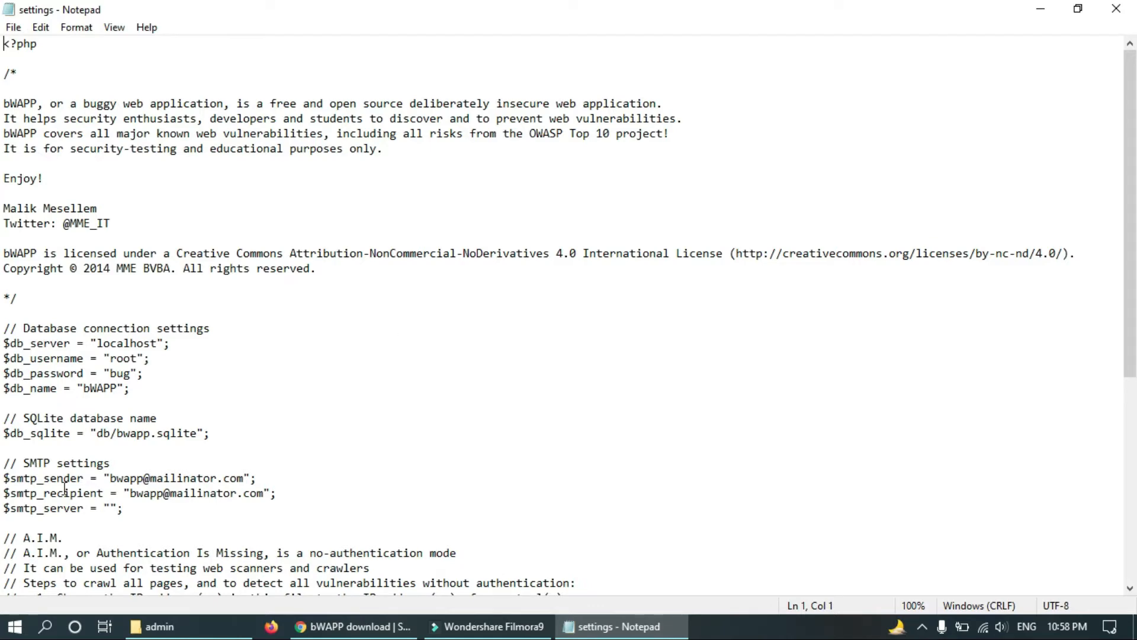
Step: Clear the $db_password value in the database connection settings to an empty string, then save and close the file
scroll(110, 404, "down", 1)
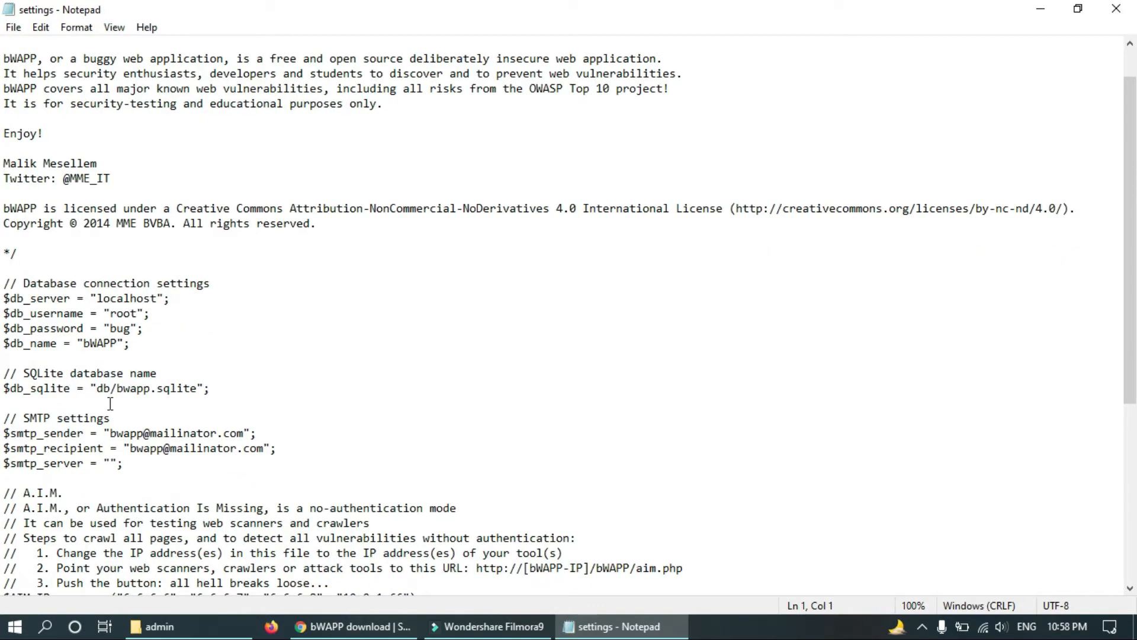
left_click(132, 328)
key("BackSpace")
key("BackSpace")
key("BackSpace")
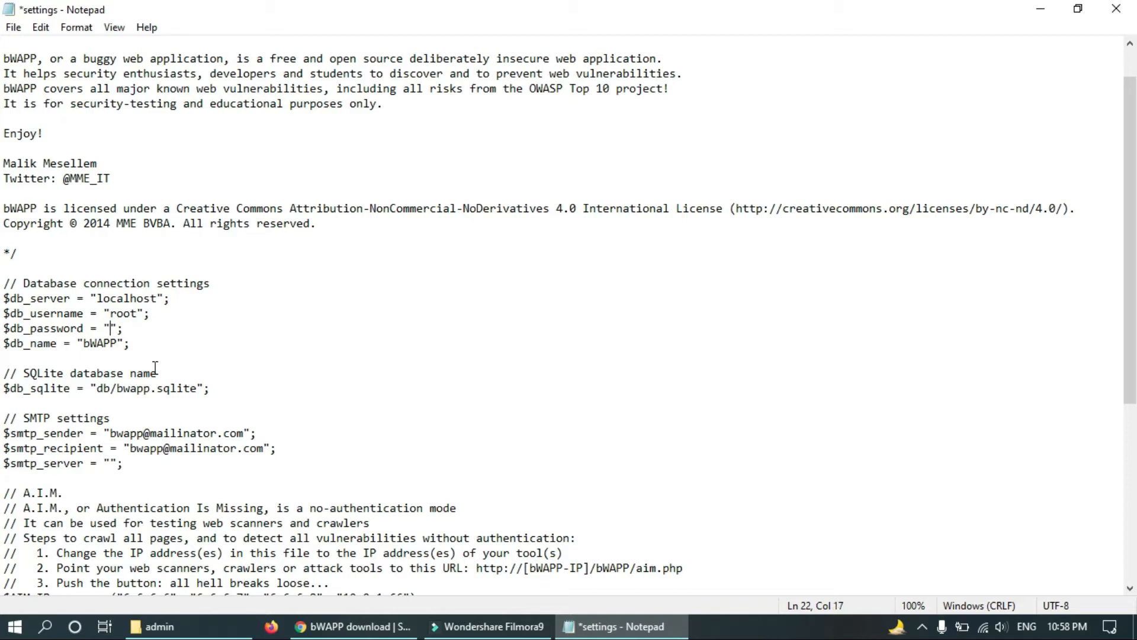
left_click(13, 28)
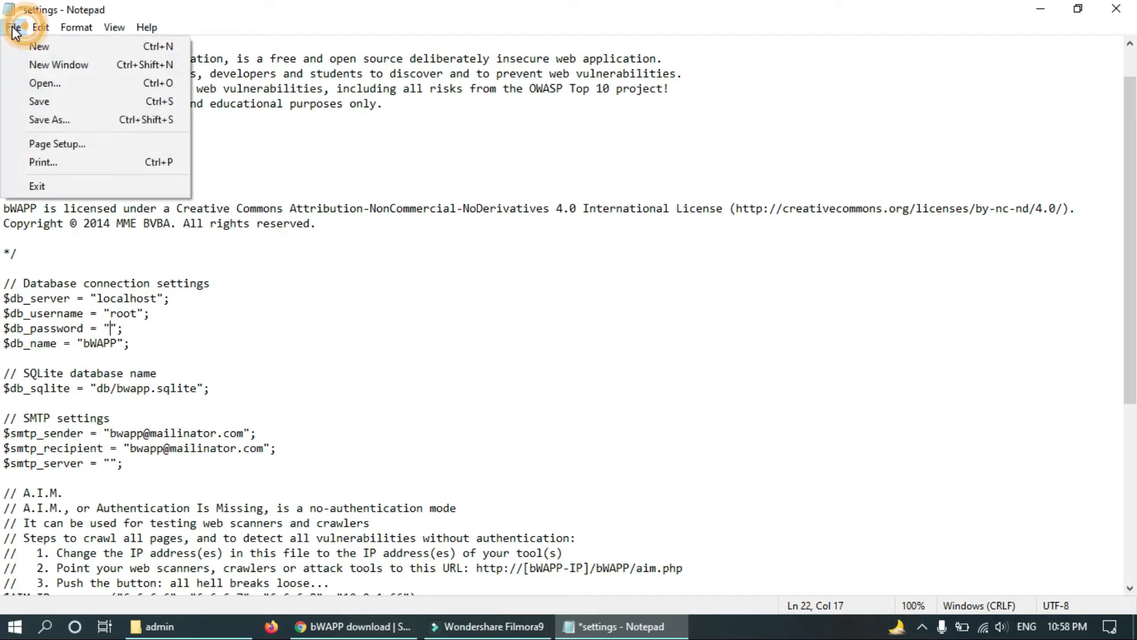
left_click(53, 101)
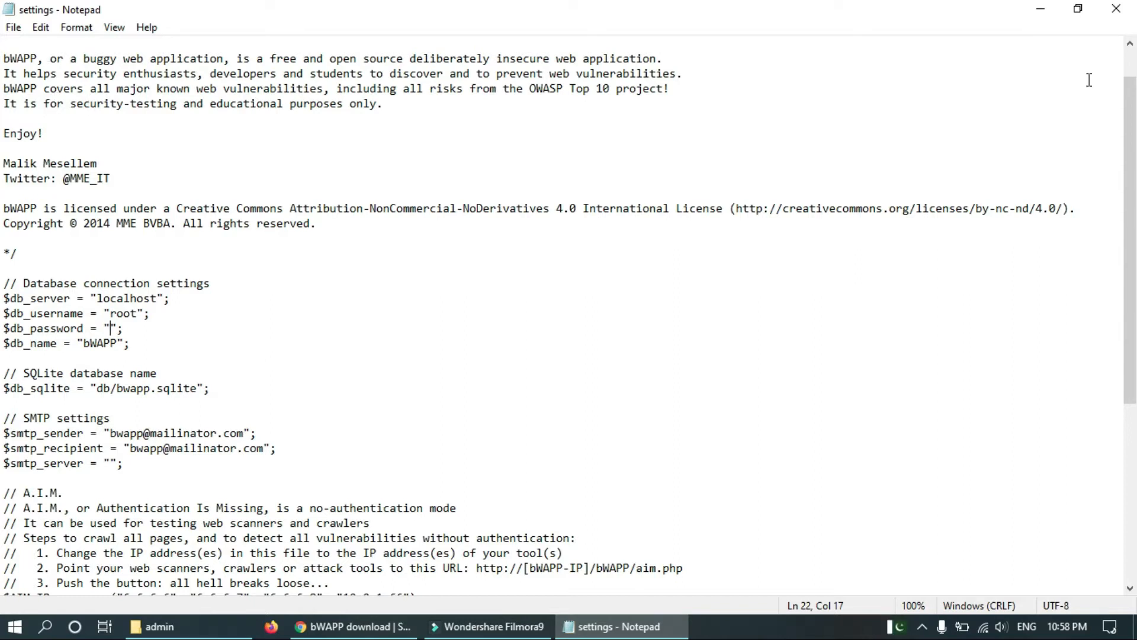
left_click(1116, 11)
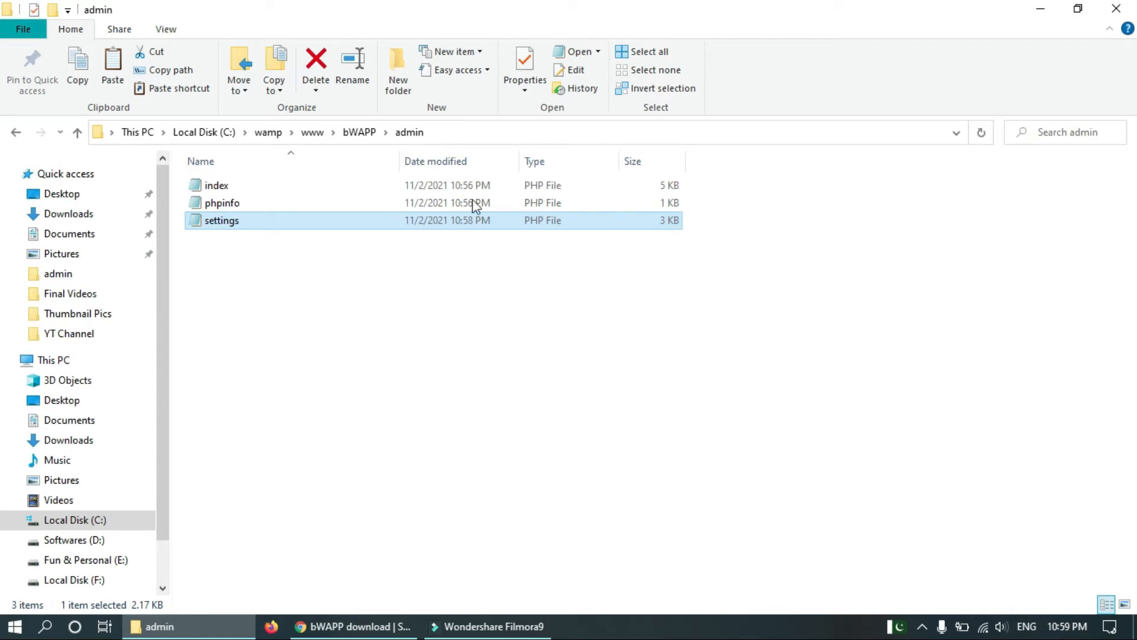
Step: Minimize the admin folder window and launch Wampserver32 from the desktop
left_click(1040, 8)
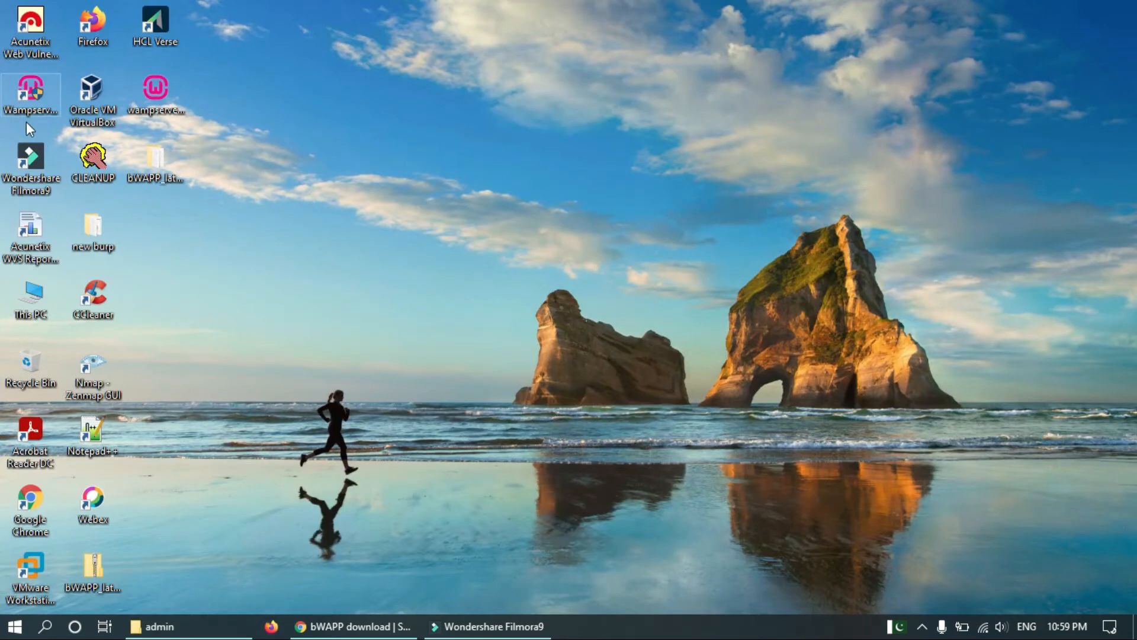
double_click(33, 100)
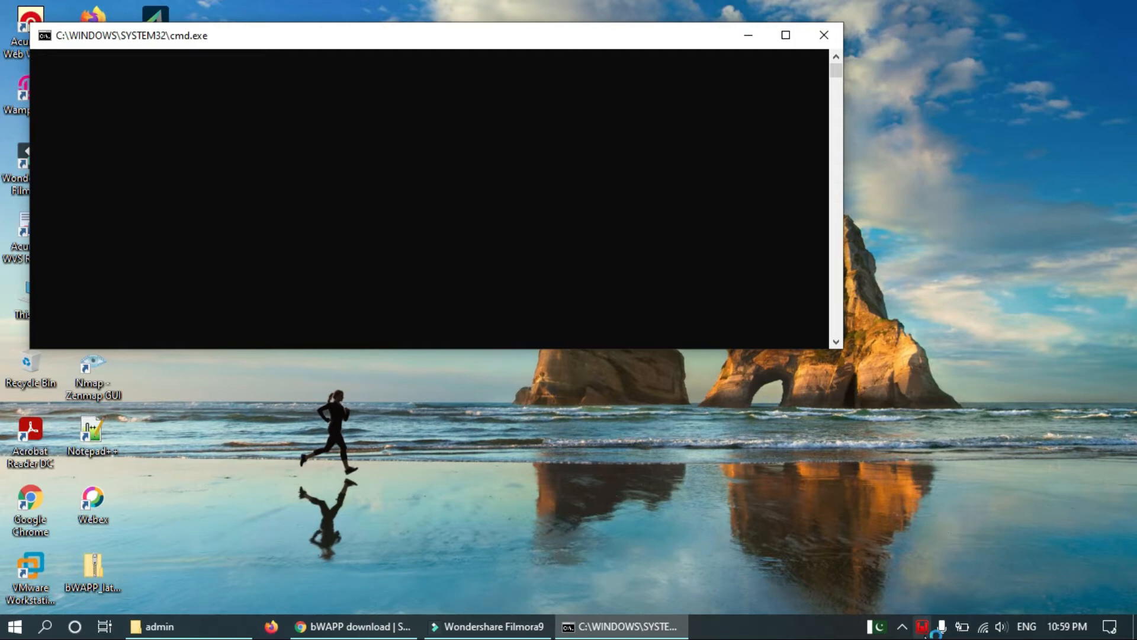
mouse_move(925, 629)
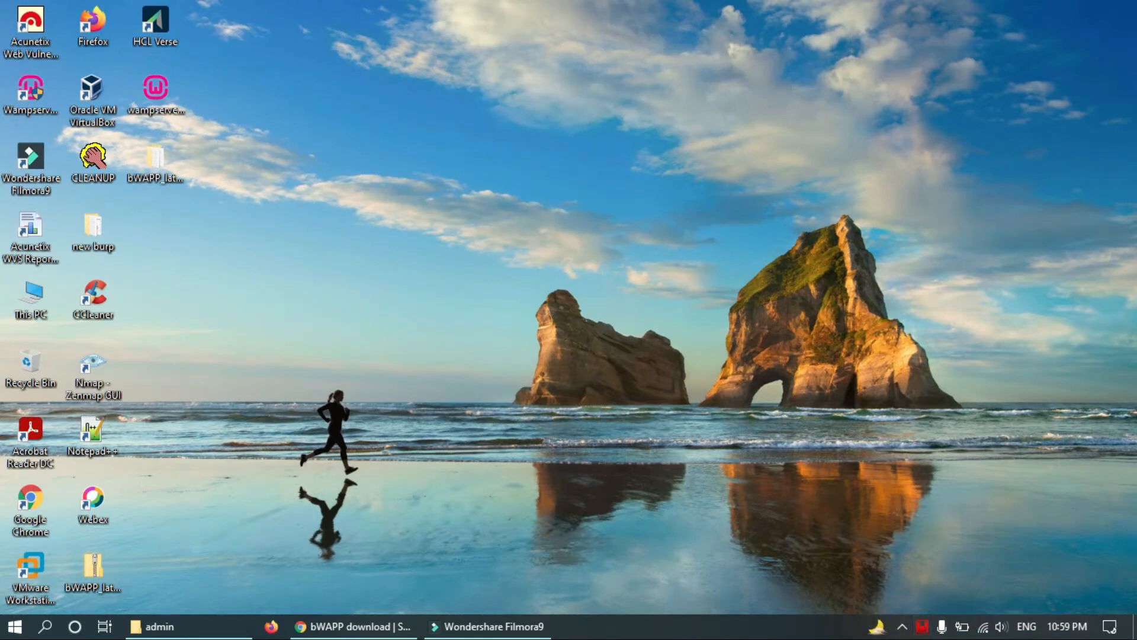
Step: Examine WampServer's status and its server menus, including Your VirtualHosts, Apache and the options for all services
right_click(926, 625)
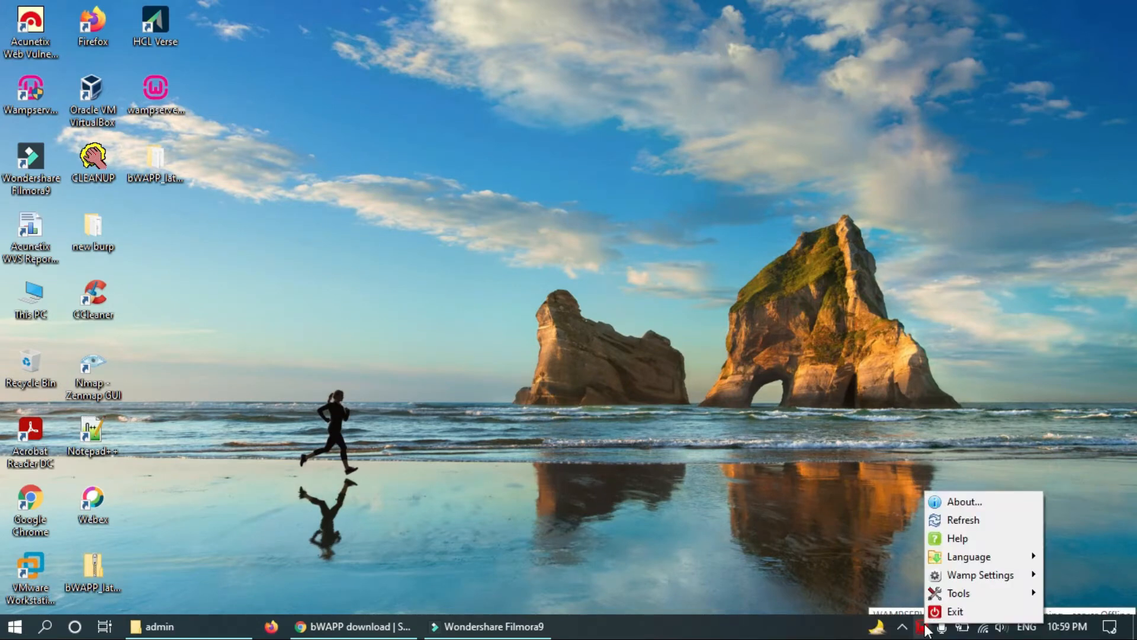
left_click(850, 396)
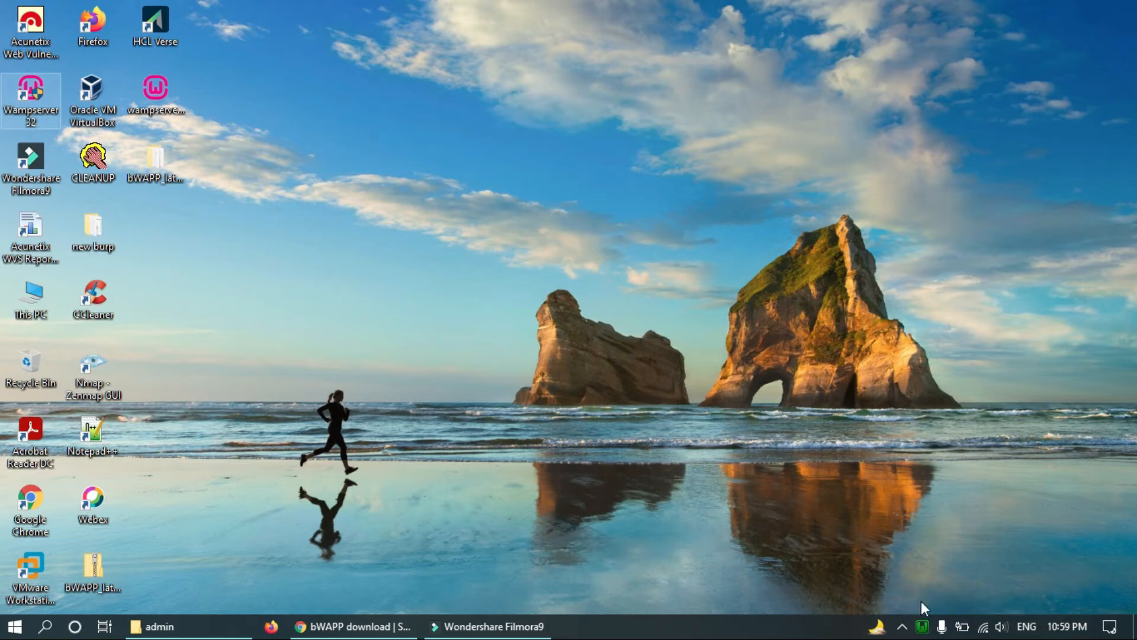
right_click(924, 631)
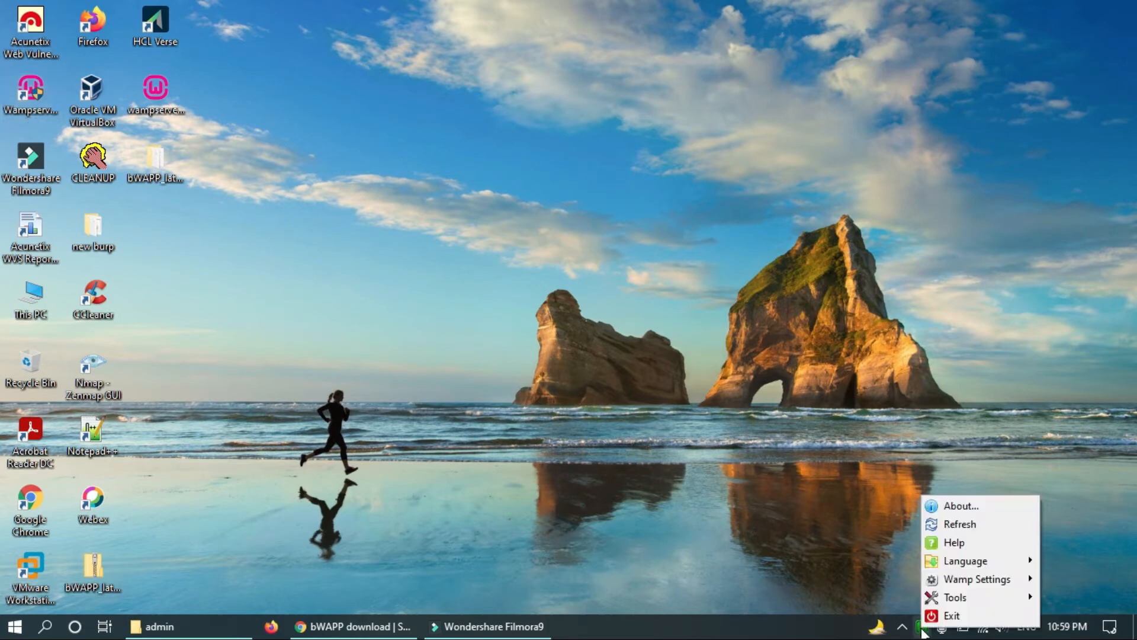
mouse_move(974, 564)
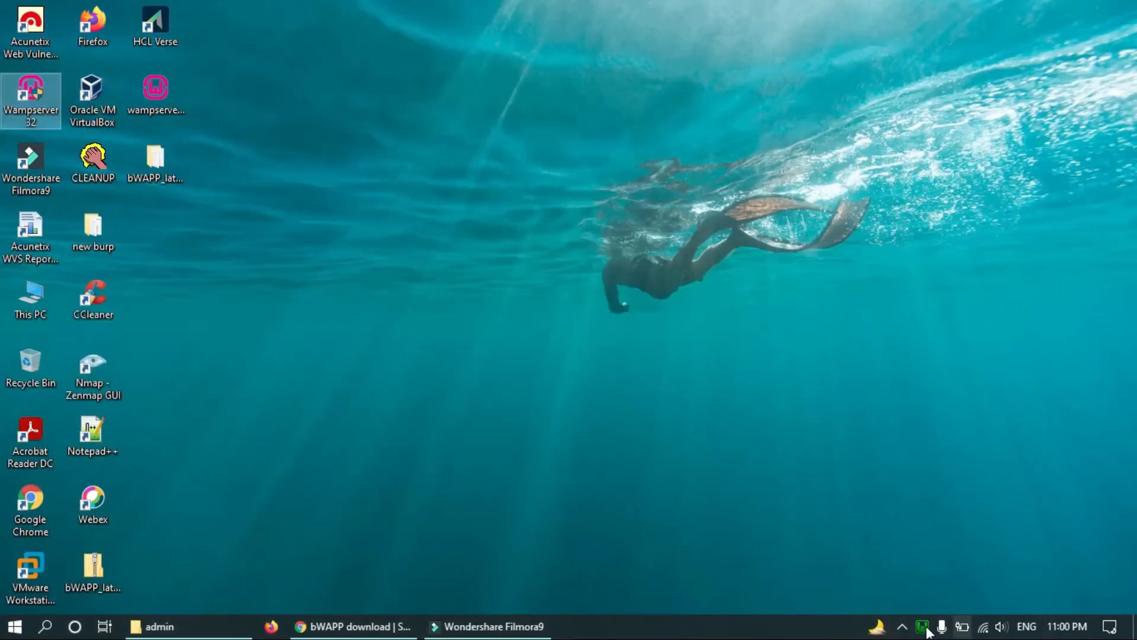
left_click(925, 629)
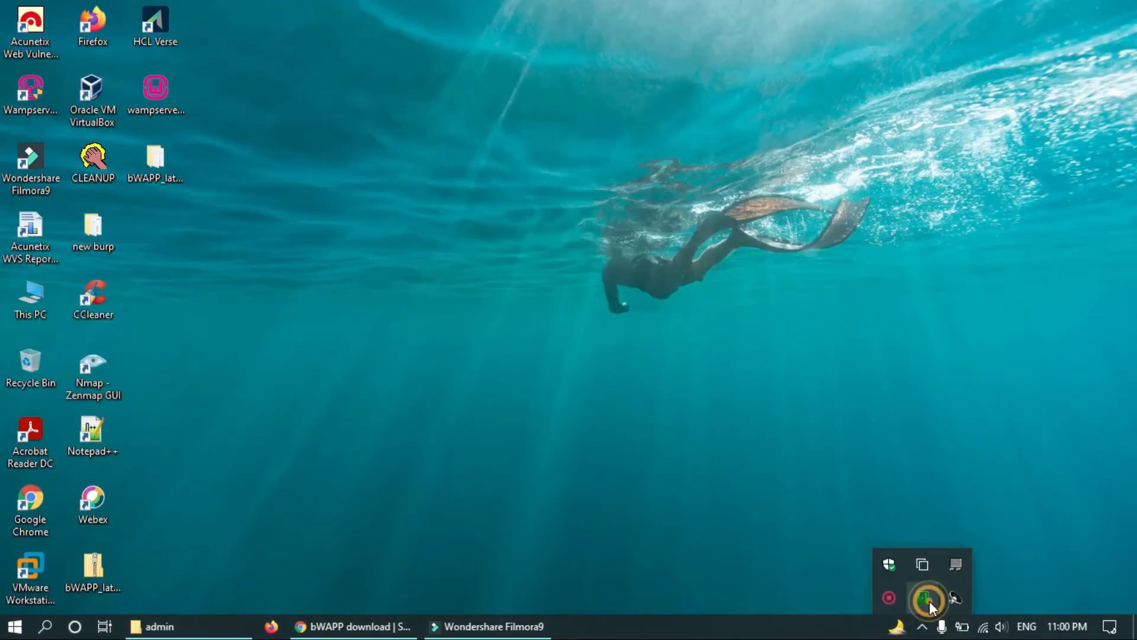
left_click(928, 599)
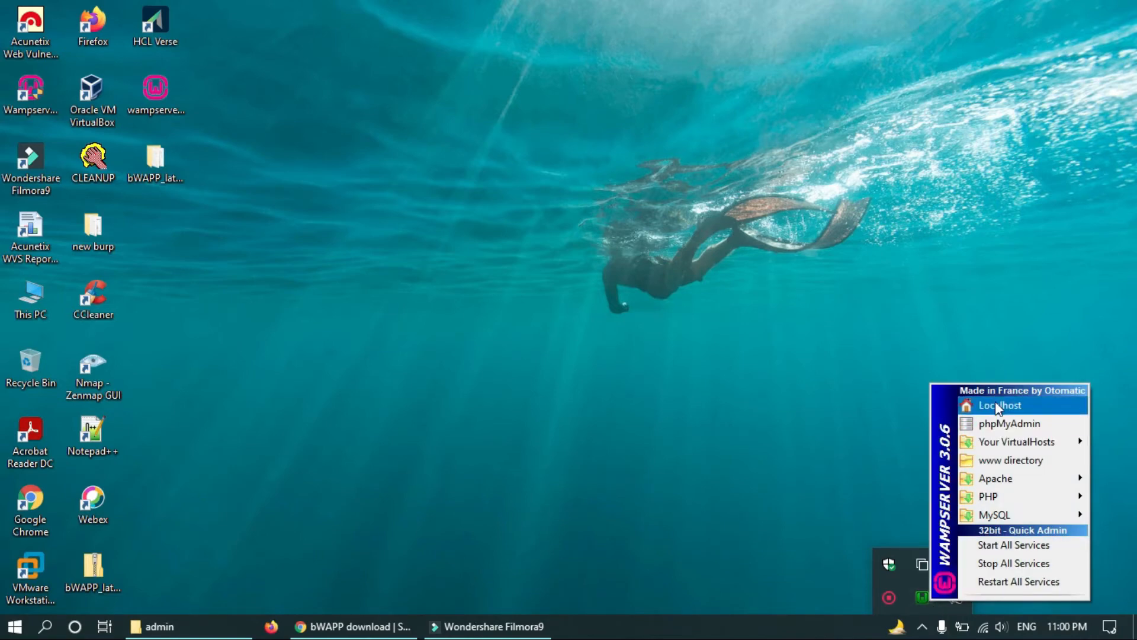
mouse_move(1026, 442)
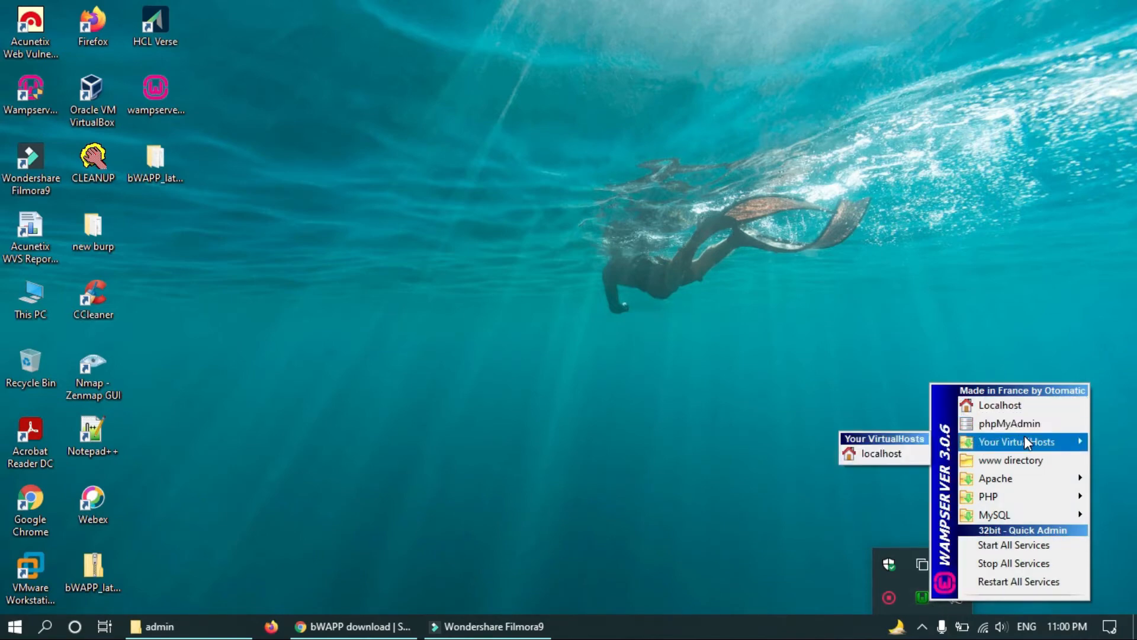
mouse_move(1042, 474)
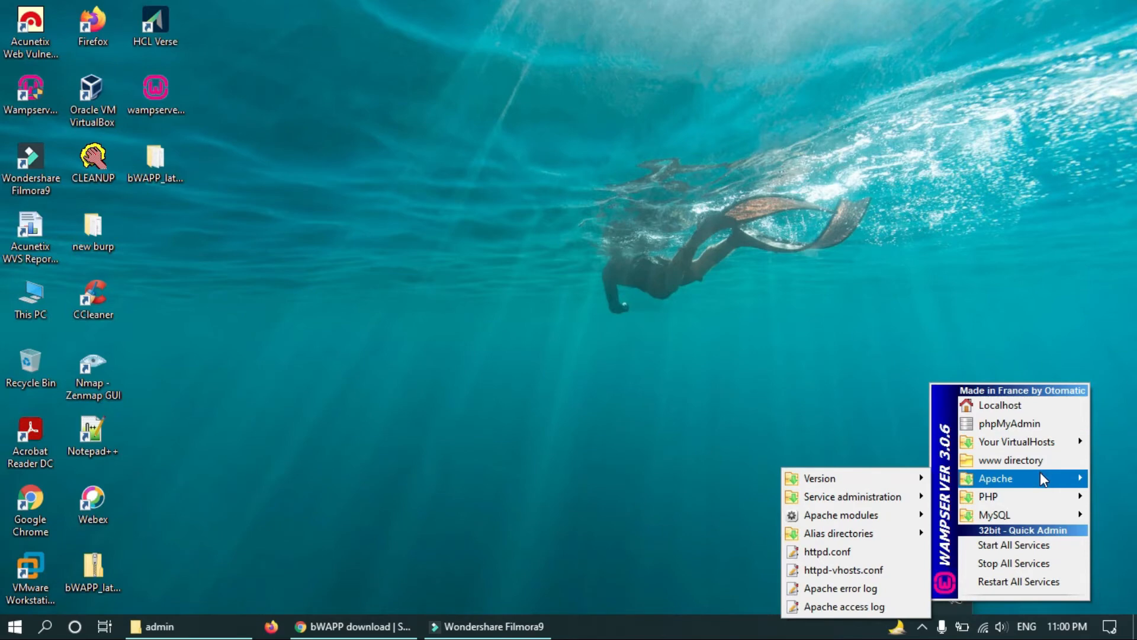
mouse_move(1033, 511)
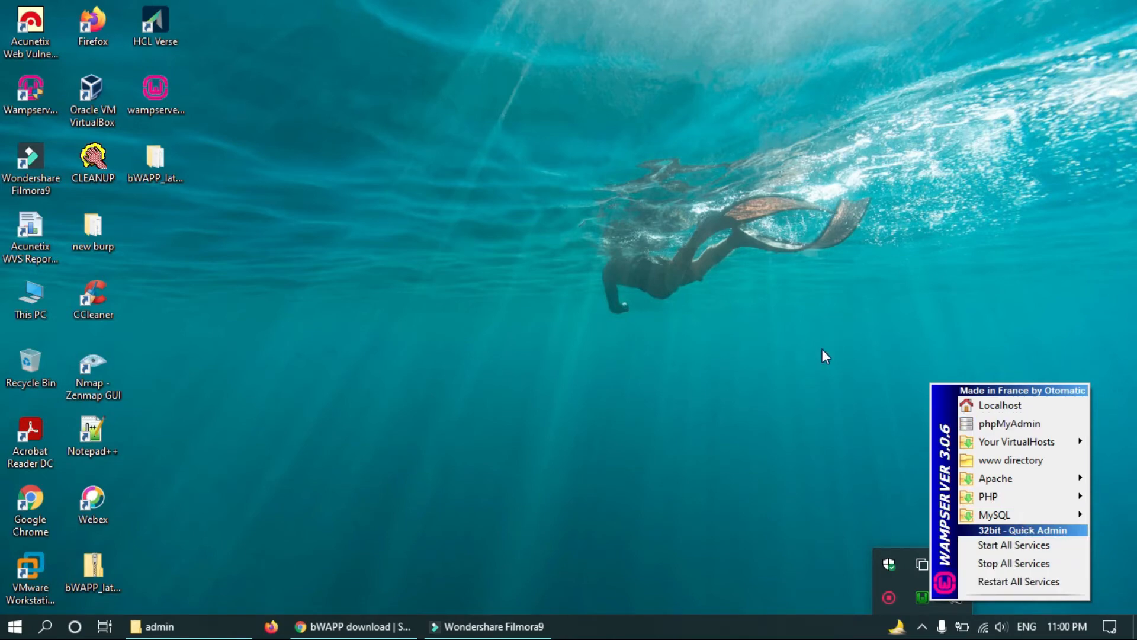
left_click(889, 468)
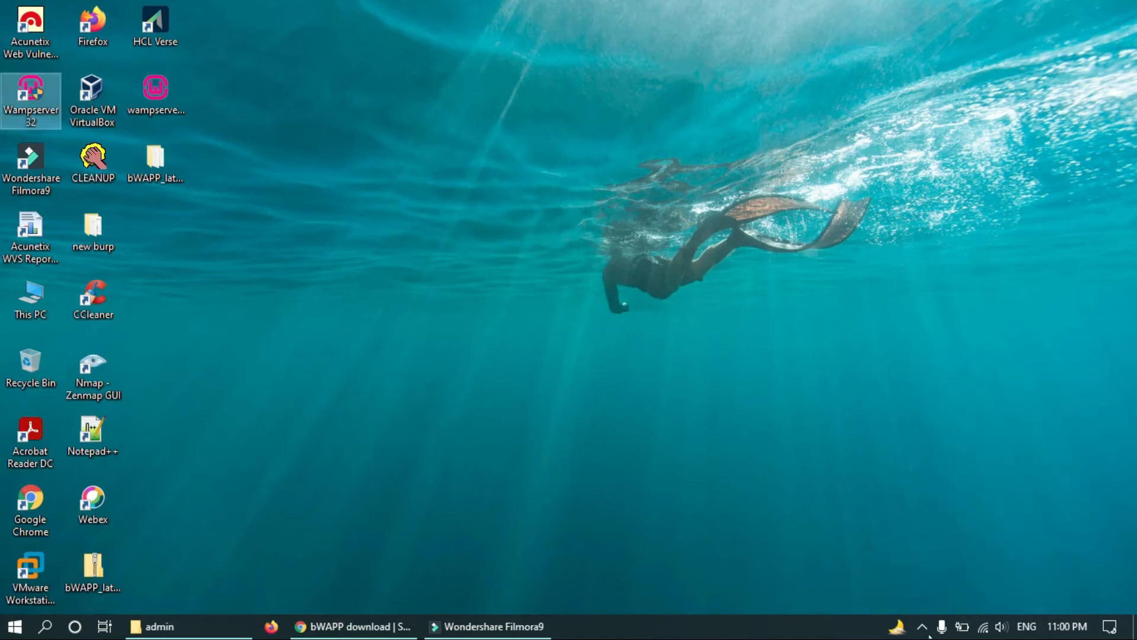
left_click(923, 626)
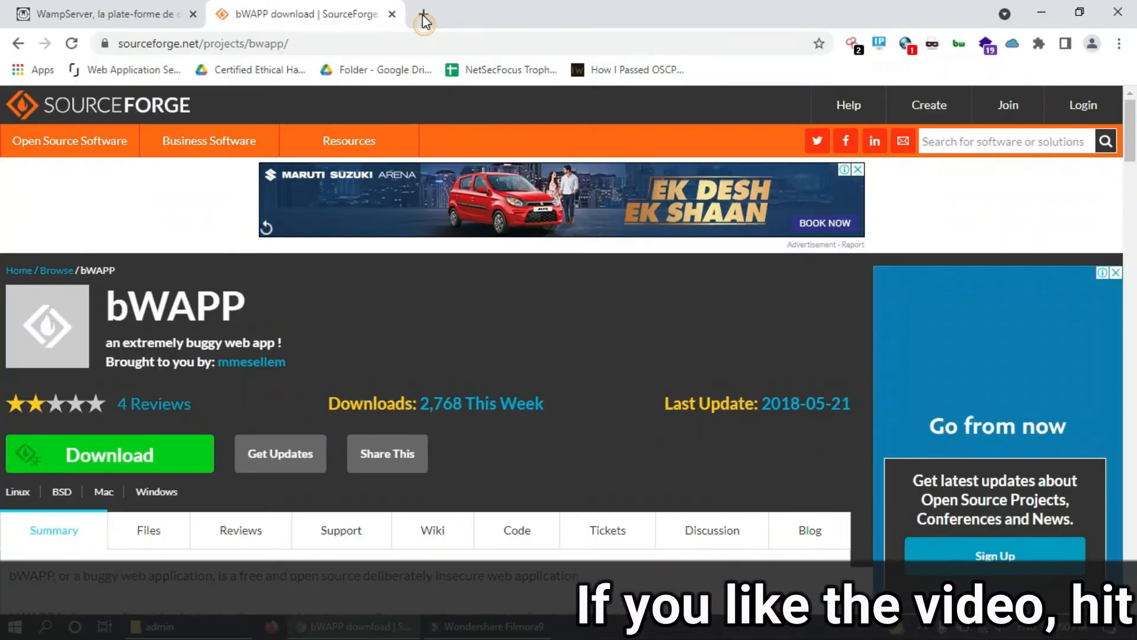
Step: Enter localhost/bWAPP as the address in a new Chrome tab
left_click(423, 14)
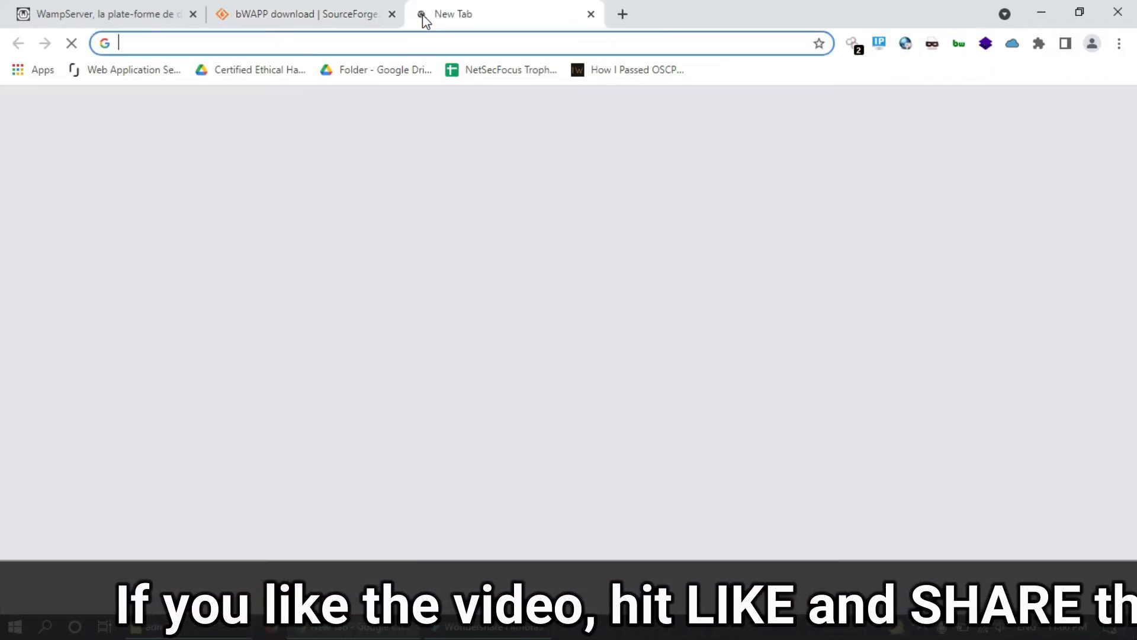
type("localhost")
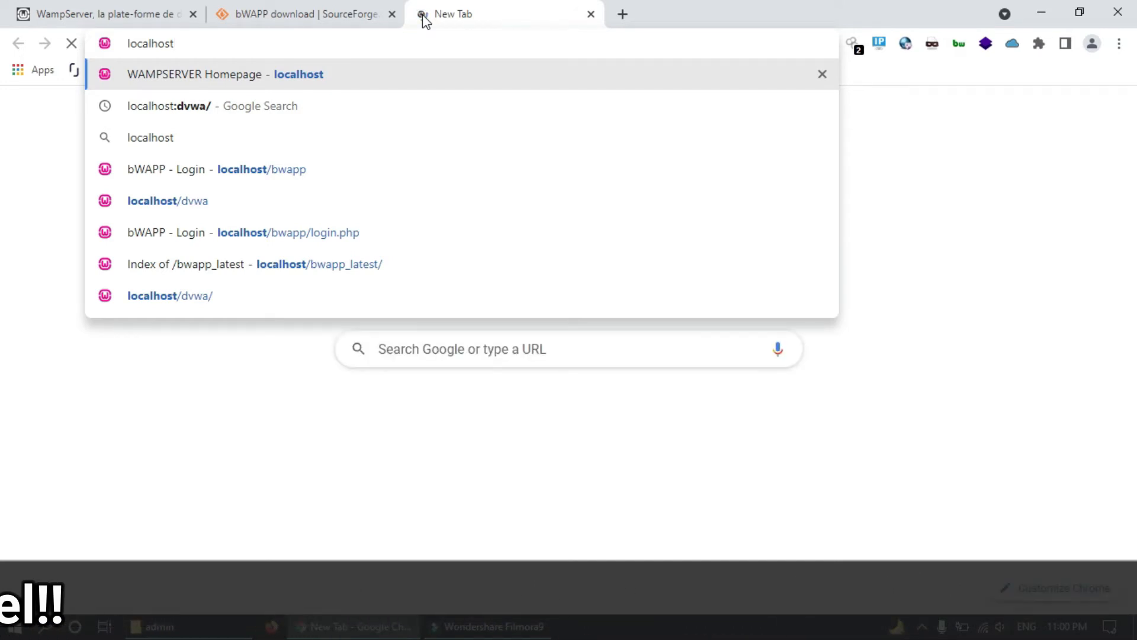
type("/bWA")
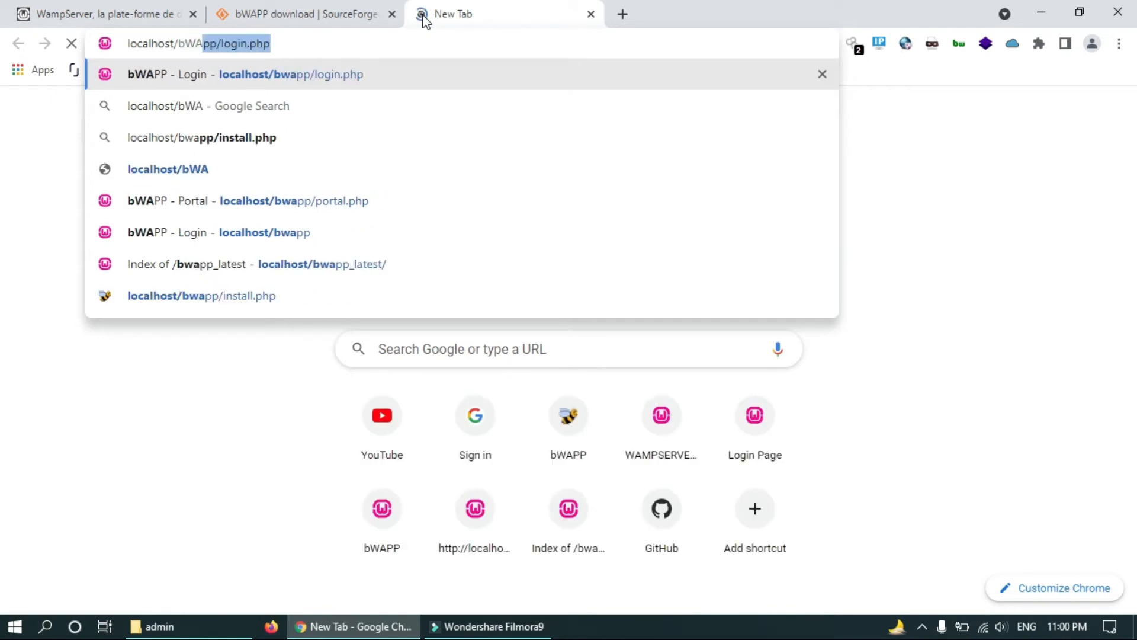
type("PP")
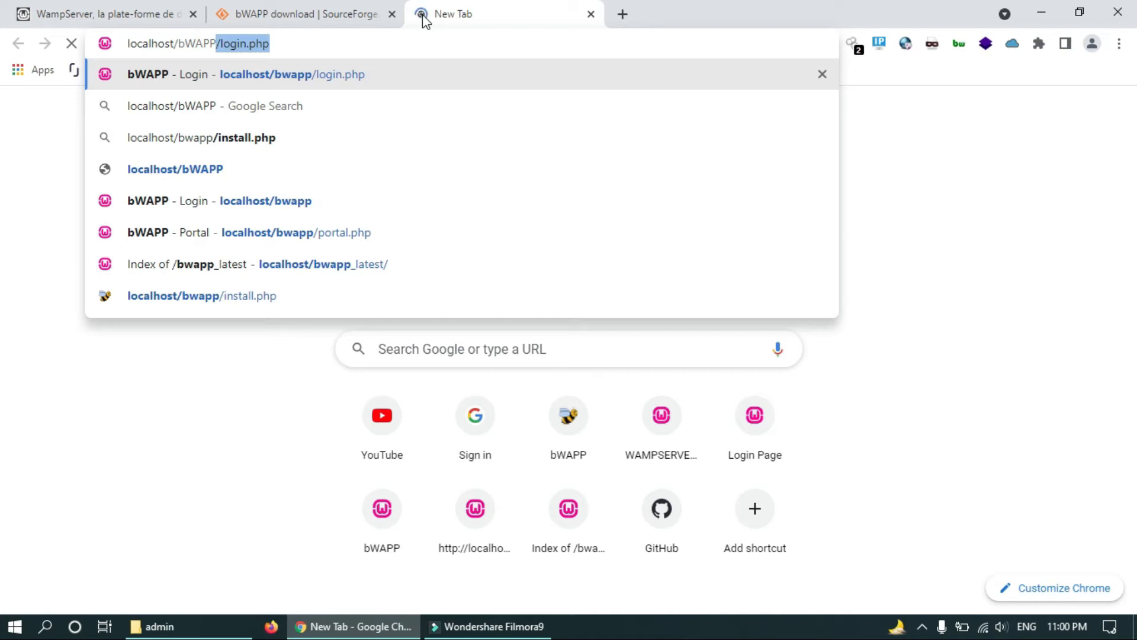
Step: Change the address to localhost/bwapp/install.php and open bWAPP's installation page
key("Right")
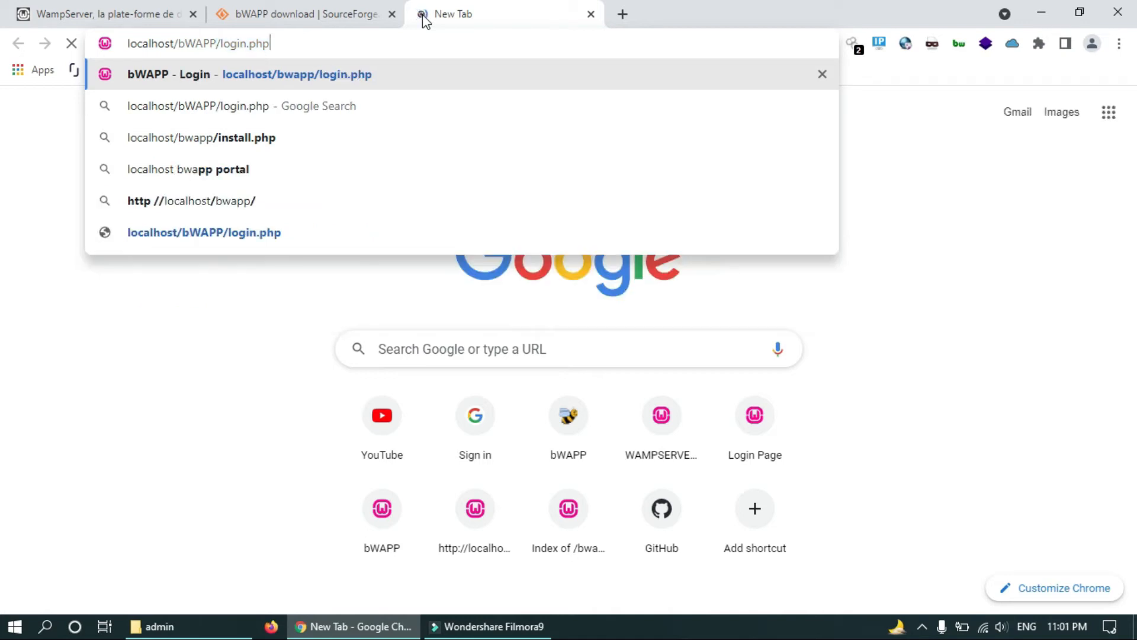
key("BackSpace")
key("BackSpace")
key("BackSpace")
key("BackSpace")
key("BackSpace")
key("BackSpace")
key("BackSpace")
key("BackSpace")
key("BackSpace")
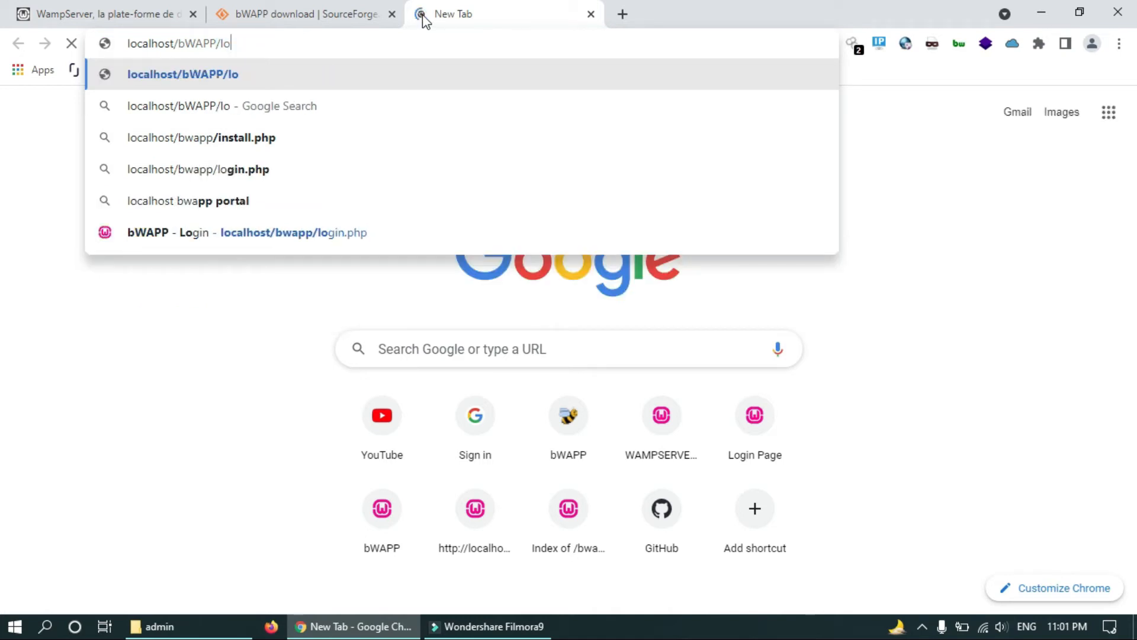
type("in")
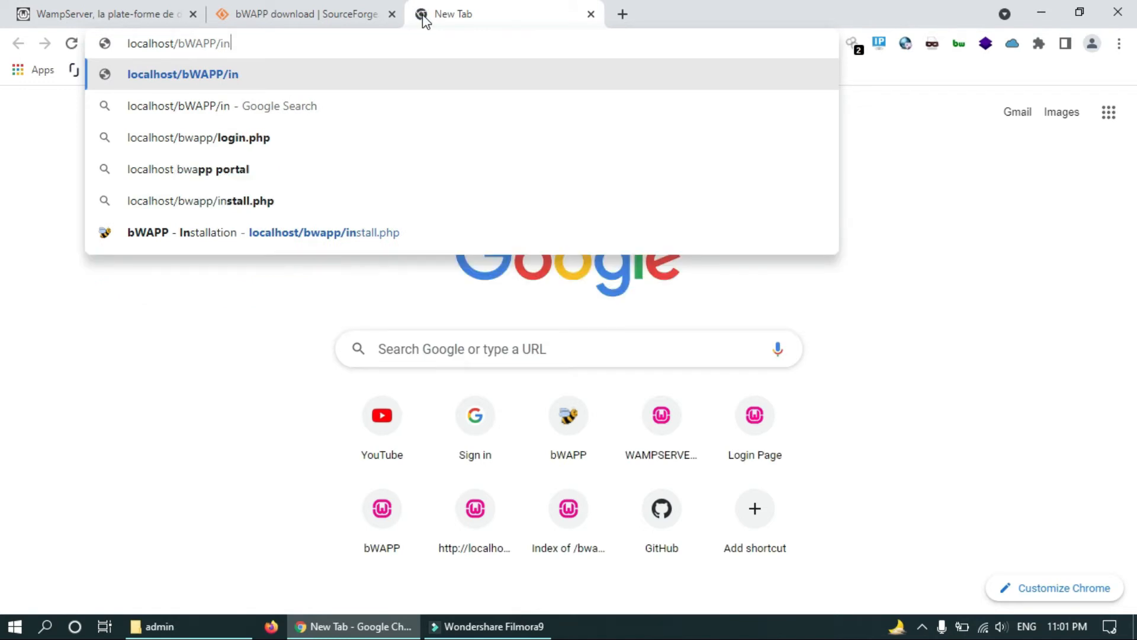
key("Down")
key("Down")
key("Down")
key("Down")
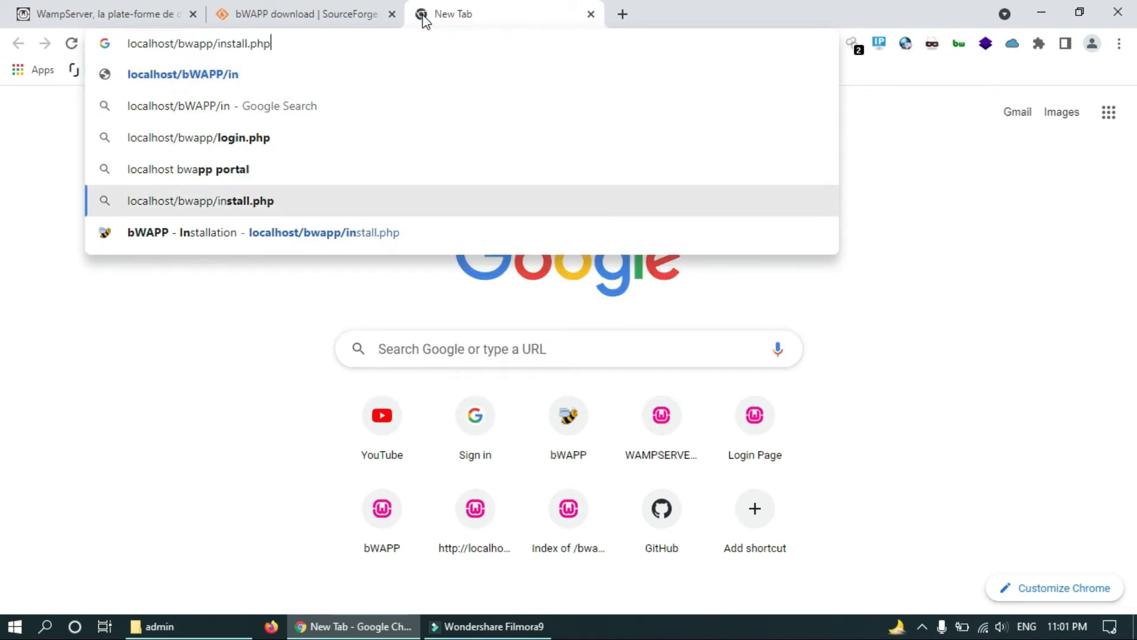
key("Down")
key("Return")
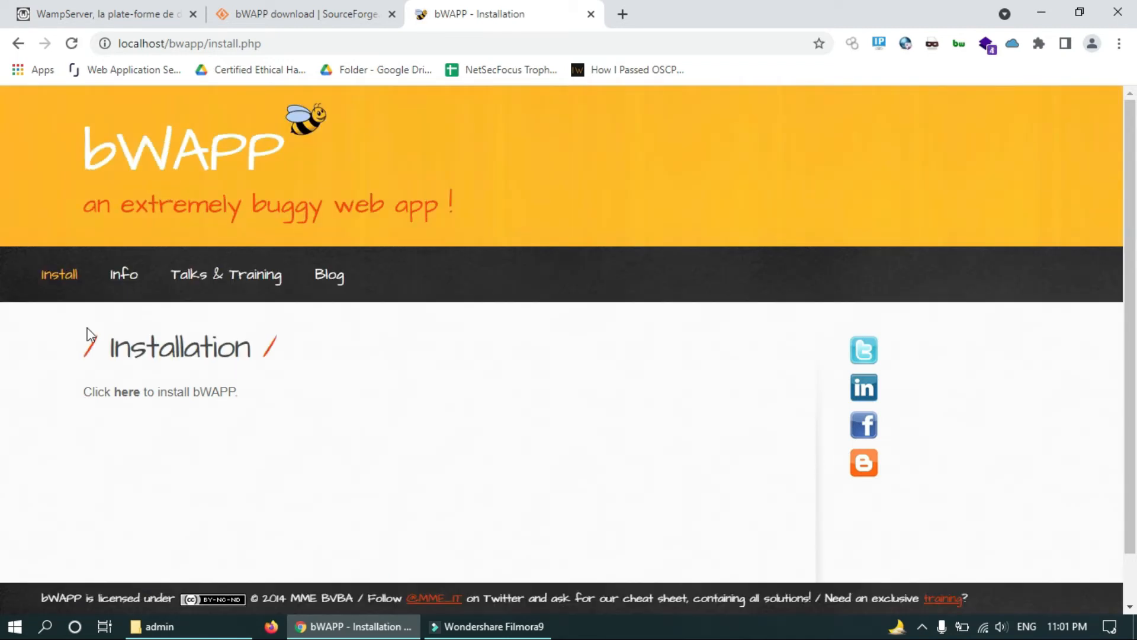
Step: Run the bWAPP installation from the Installation page
double_click(238, 354)
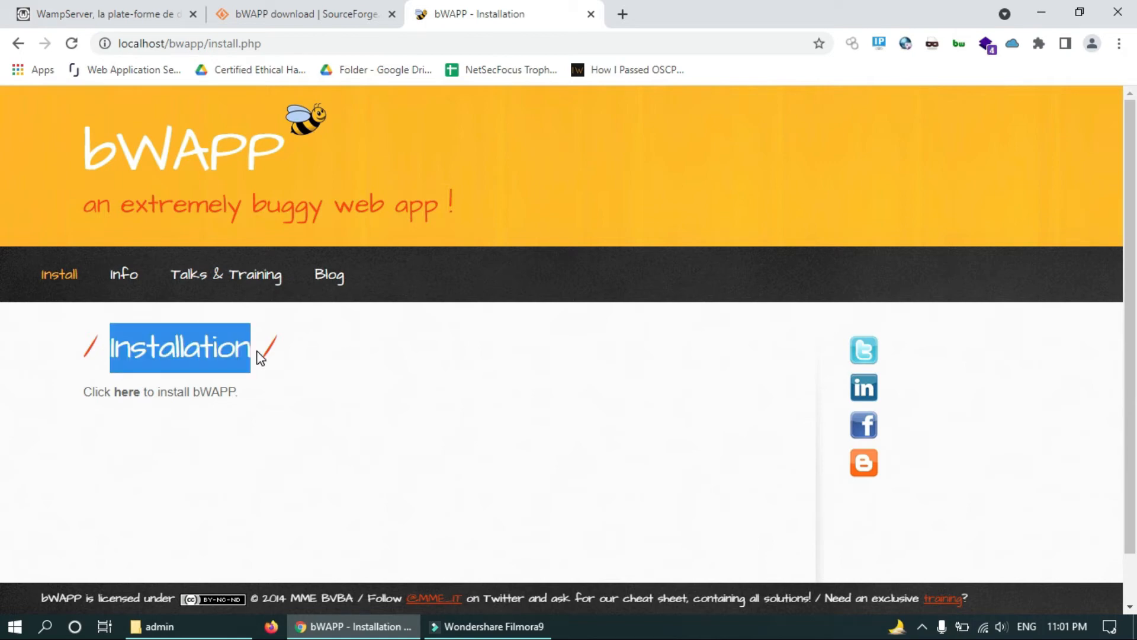
left_click(79, 391)
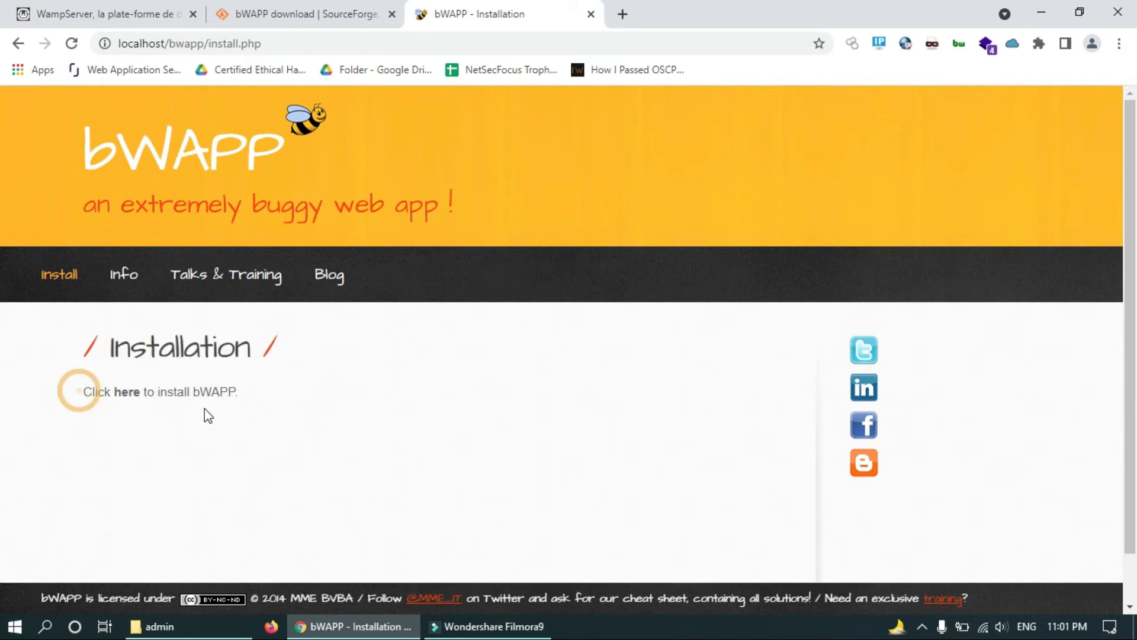
left_click_drag(80, 392, 249, 411)
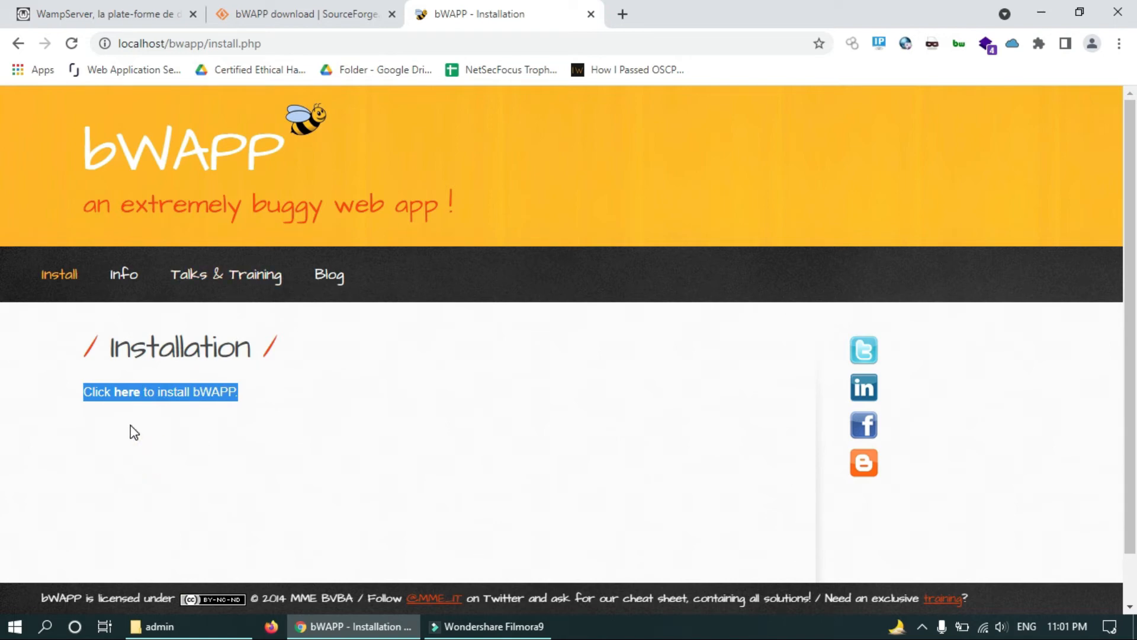
left_click(128, 394)
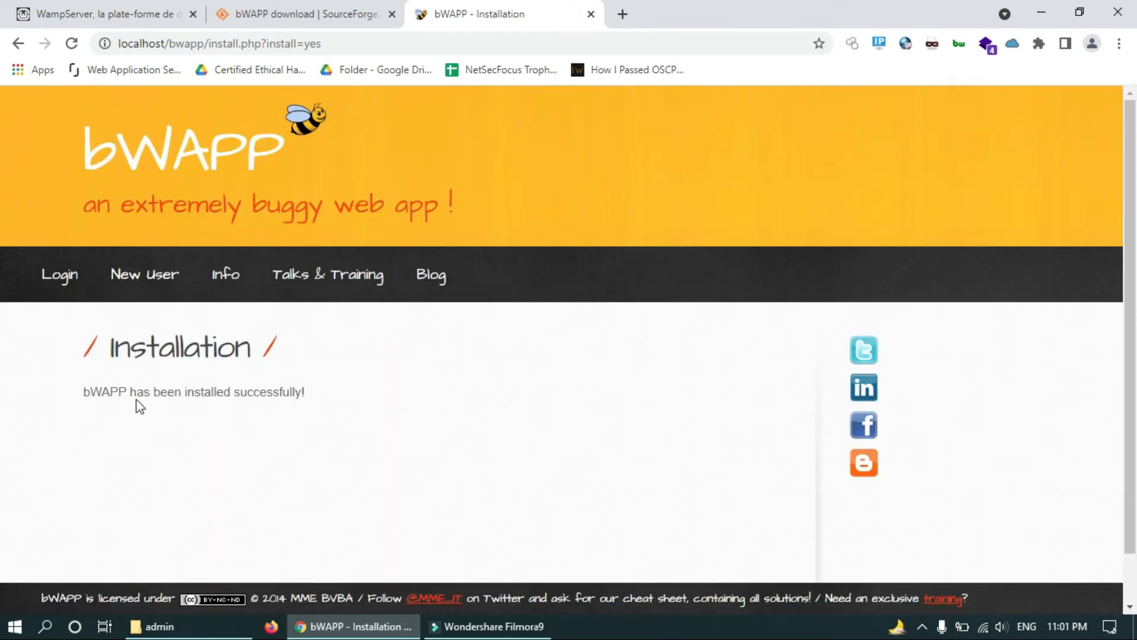
Step: Check the installation message, then open bWAPP's Login page
left_click(82, 394)
triple_click(251, 398)
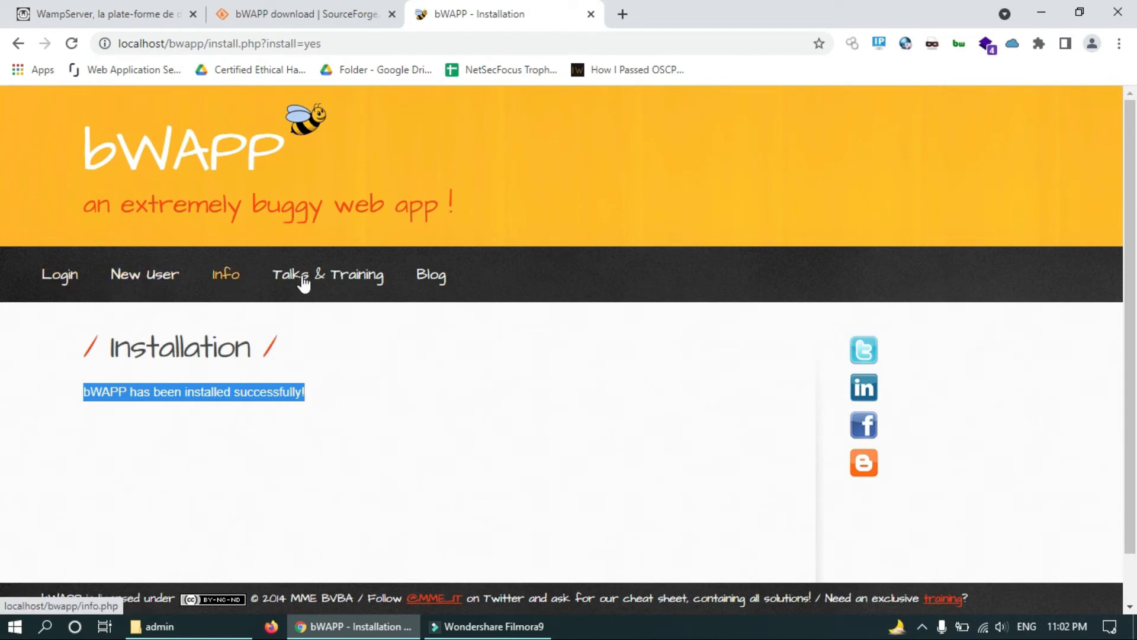
left_click(53, 268)
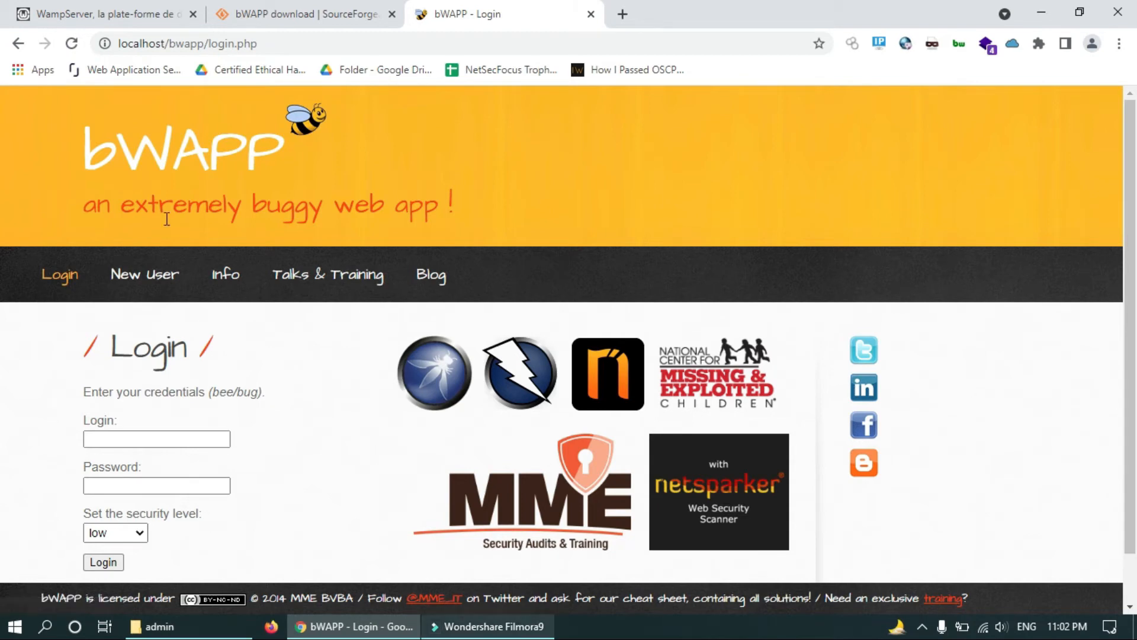
Step: Try to log in to bWAPP as bee after reading the credentials hint, entering and clearing the account password before submitting
scroll(278, 536, "down", 1)
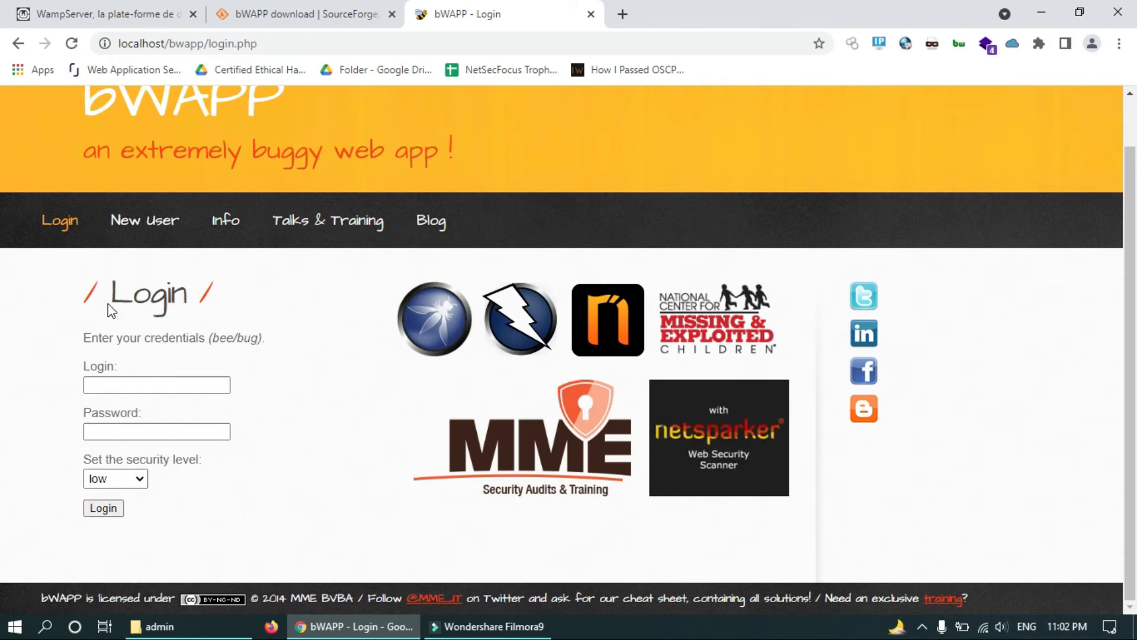
double_click(126, 299)
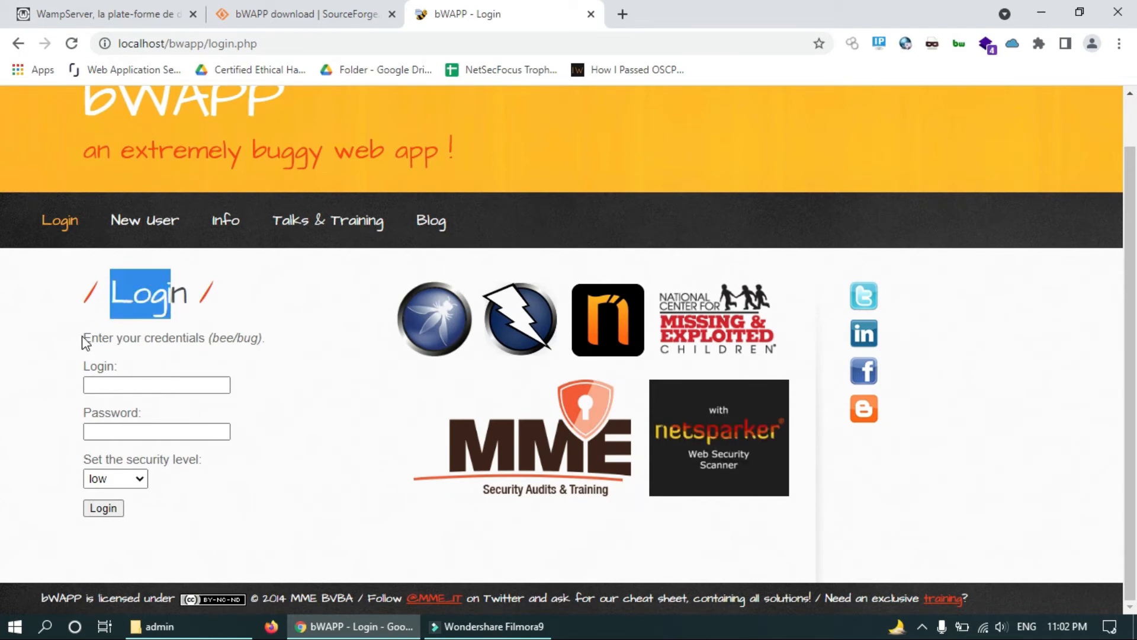
left_click(82, 336)
left_click_drag(127, 336, 261, 338)
left_click(214, 333)
left_click(193, 385)
type("bee")
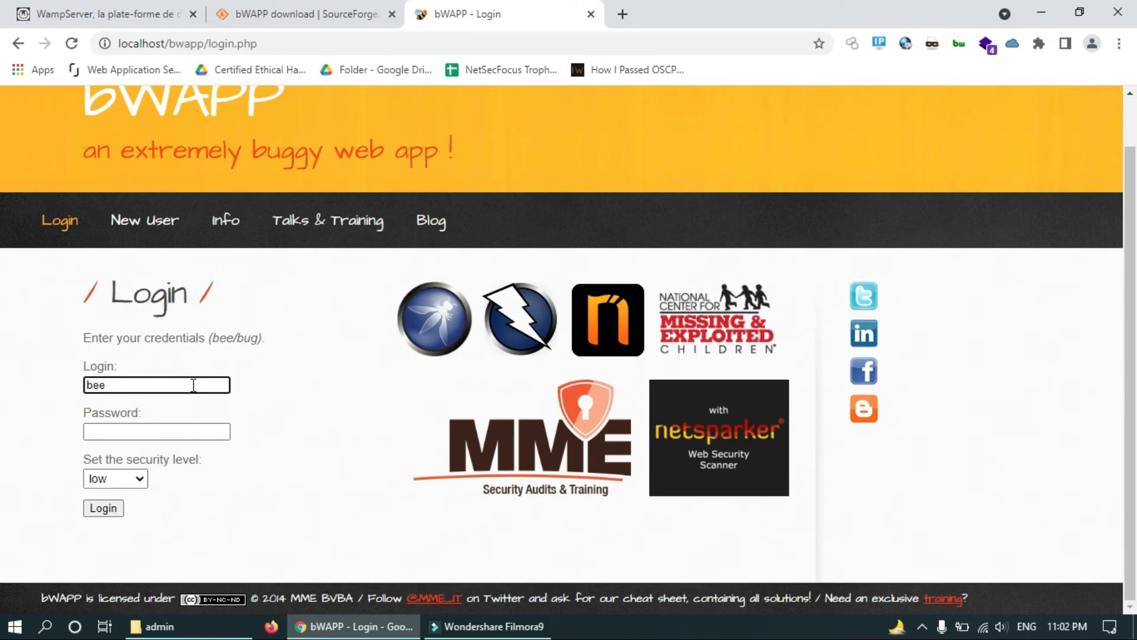
key("Tab")
type("bug")
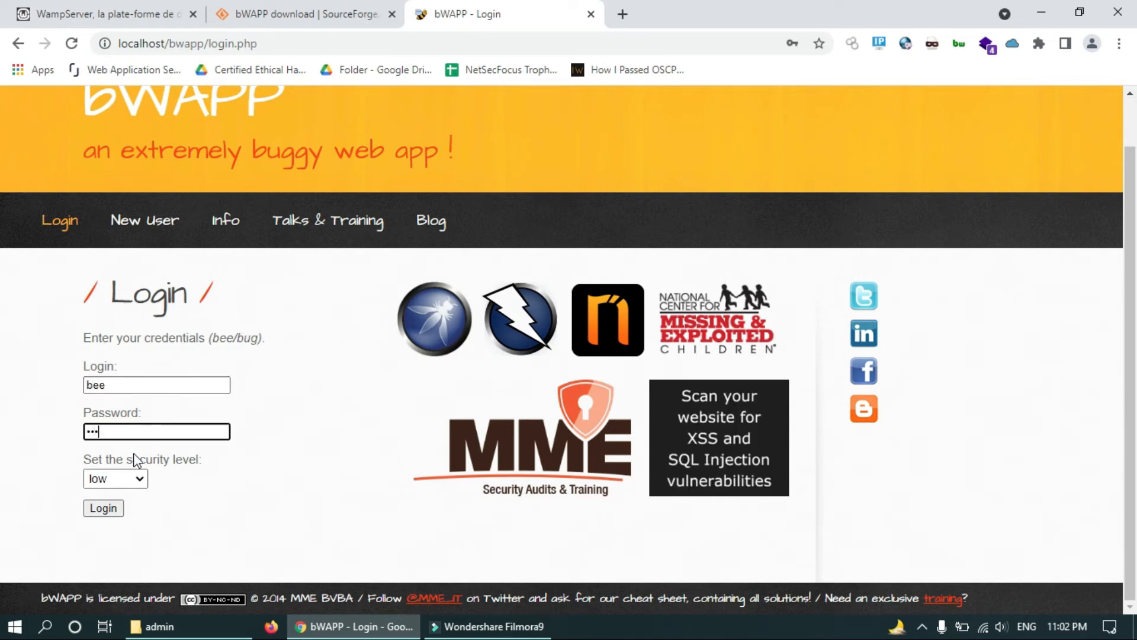
key("BackSpace")
key("BackSpace")
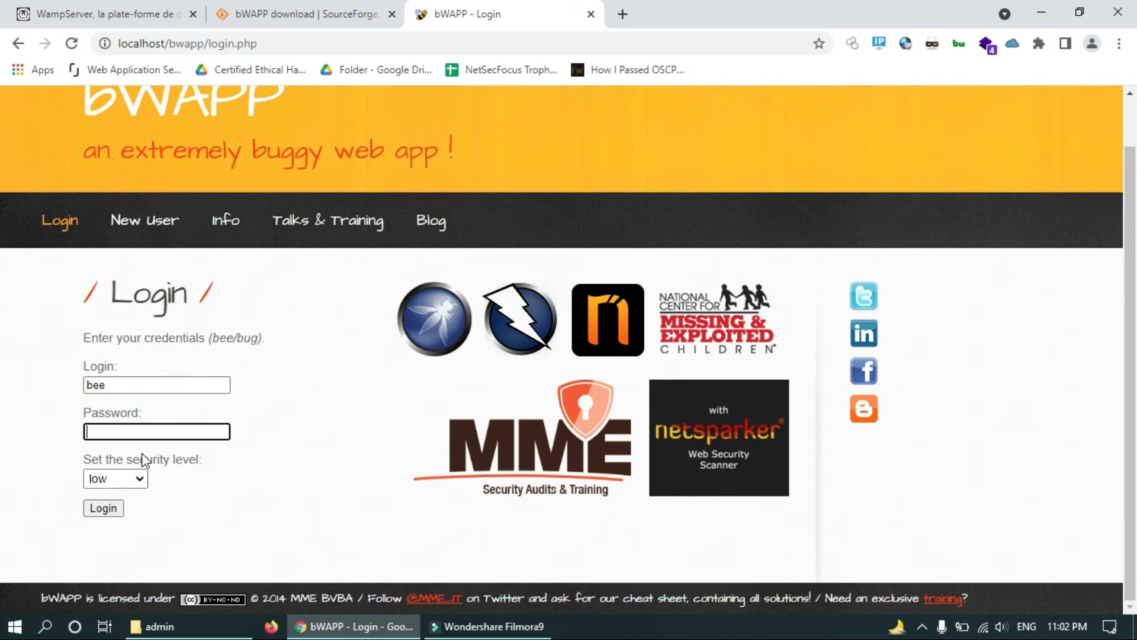
left_click(103, 509)
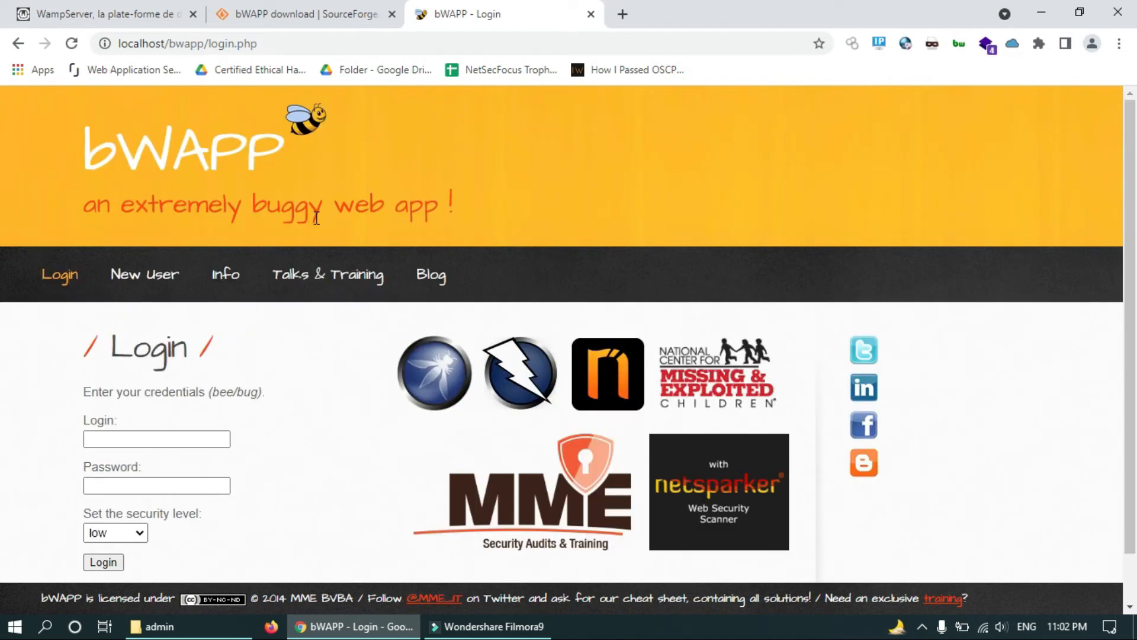
Step: Log in to bWAPP with the login bee and the account password
scroll(119, 458, "down", 1)
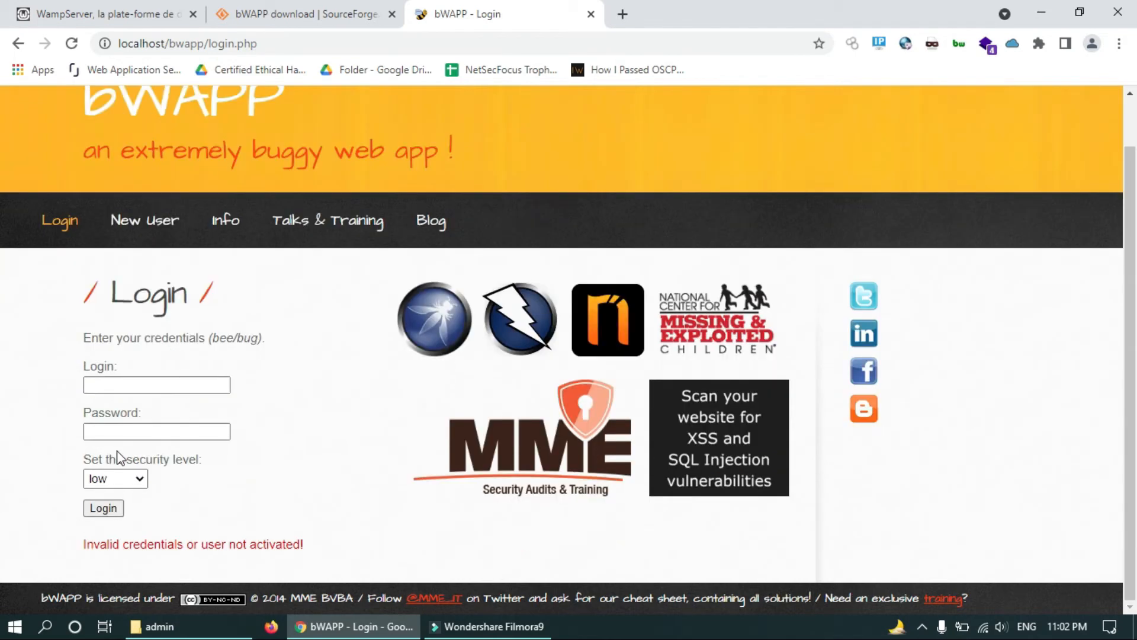
left_click(152, 388)
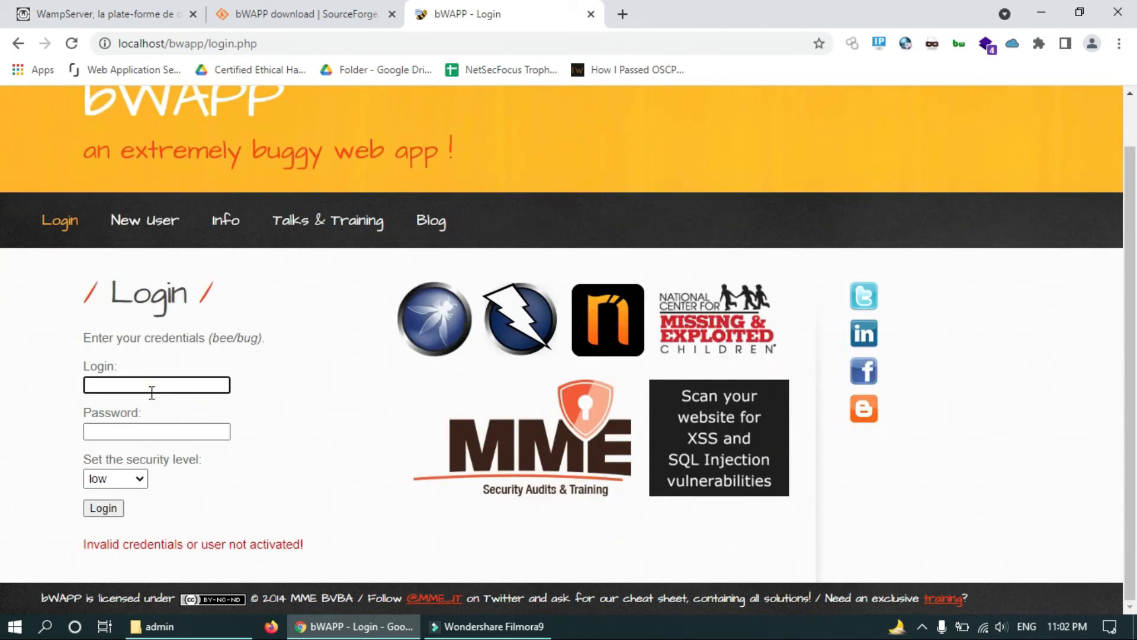
type("bee")
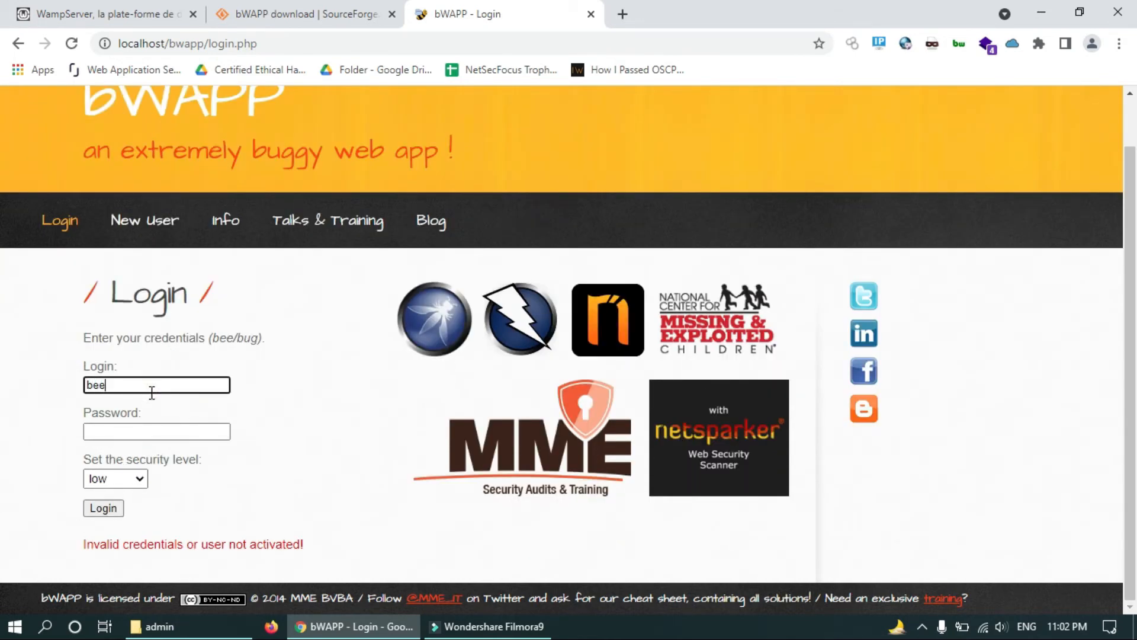
key("Tab")
type("bug")
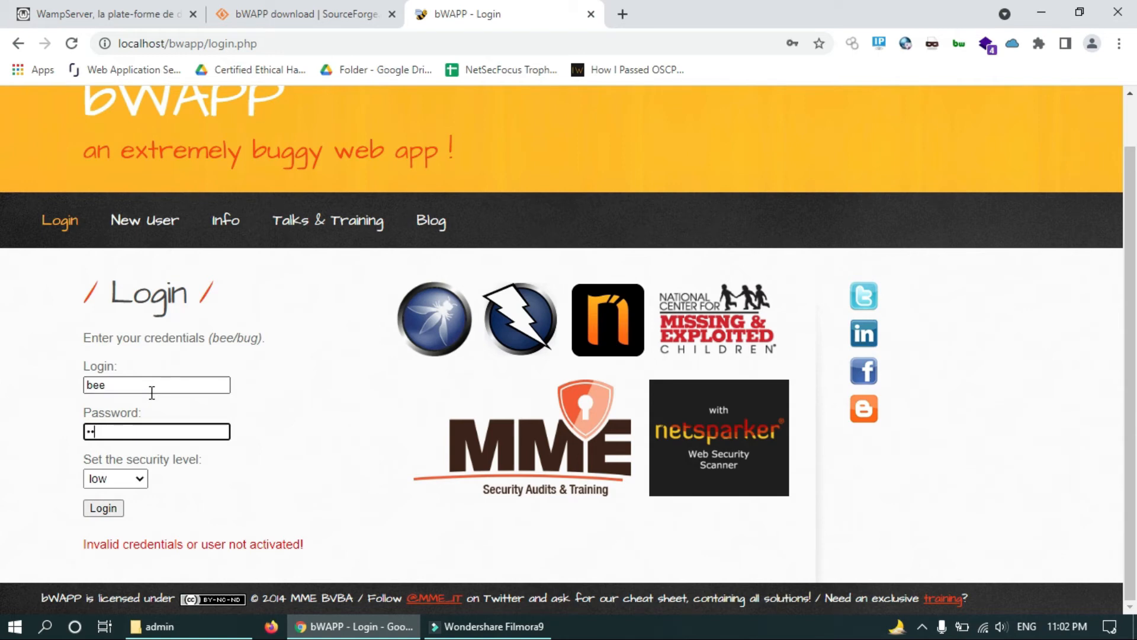
left_click(103, 508)
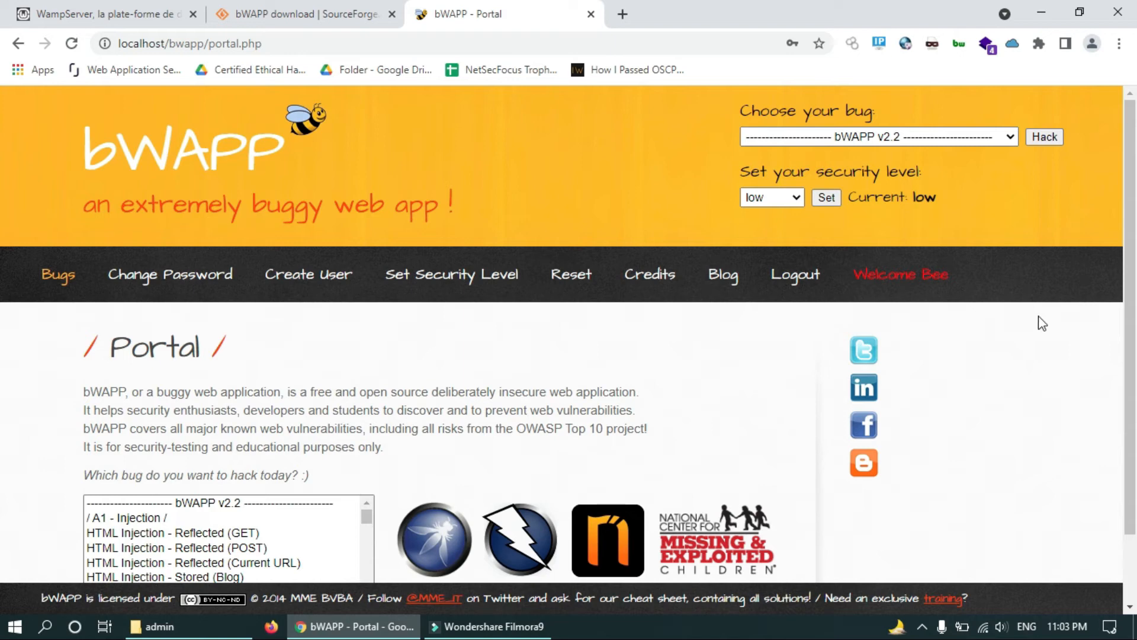
Step: Read the portal's navigation entries, the bWAPP description and the question about which bug to hack
left_click_drag(994, 274, 833, 262)
left_click(833, 262)
left_click_drag(34, 262, 221, 307)
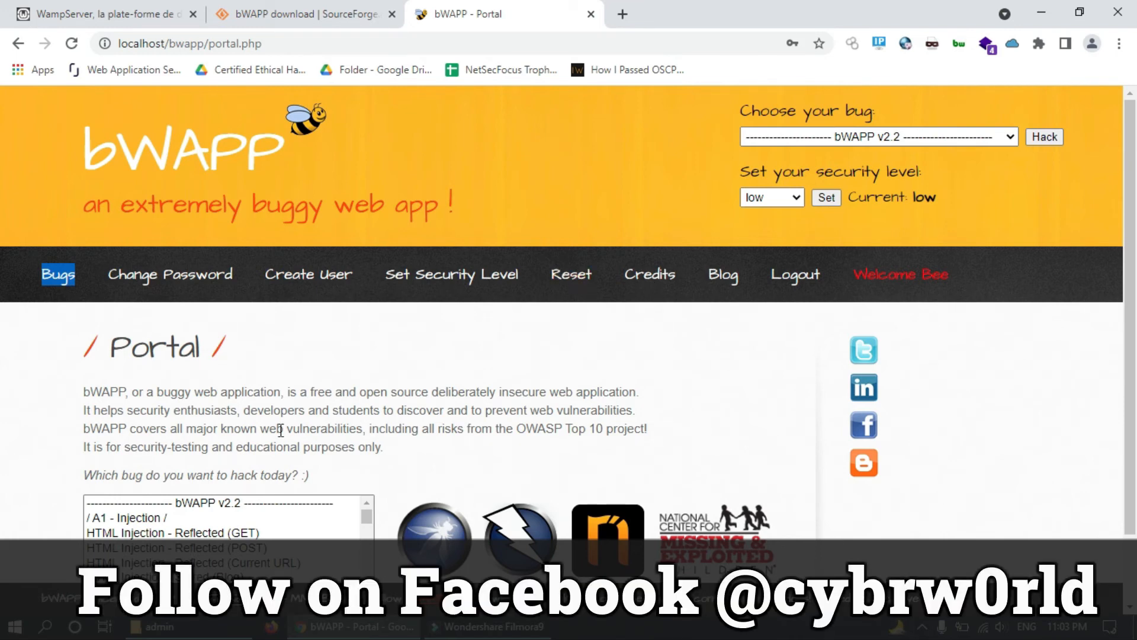
scroll(281, 427, "down", 2)
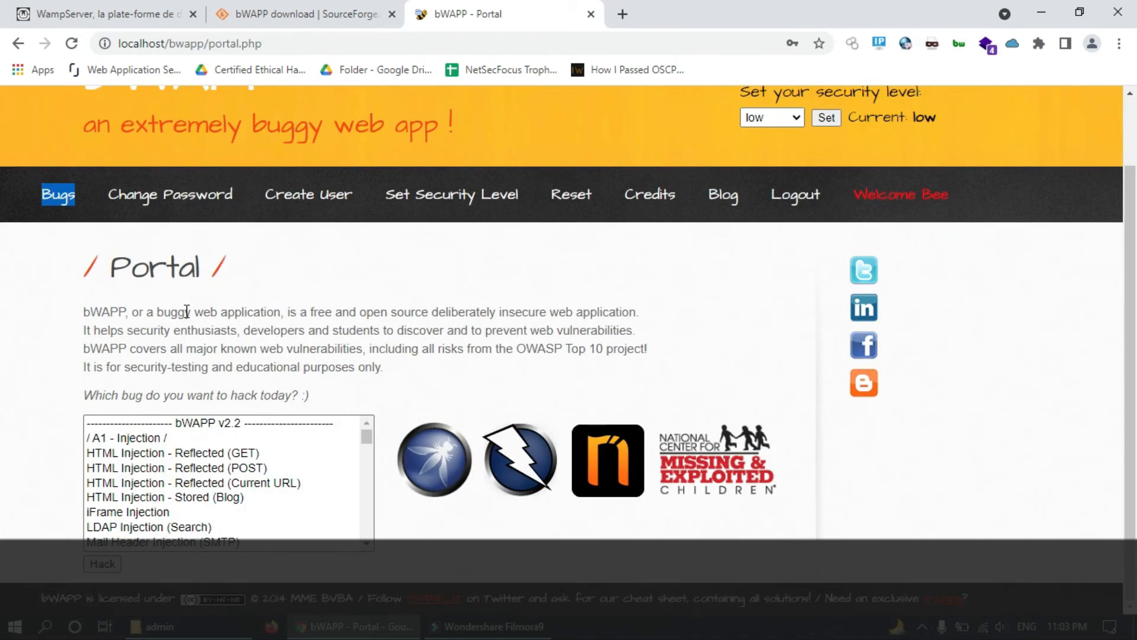
left_click_drag(84, 312, 661, 356)
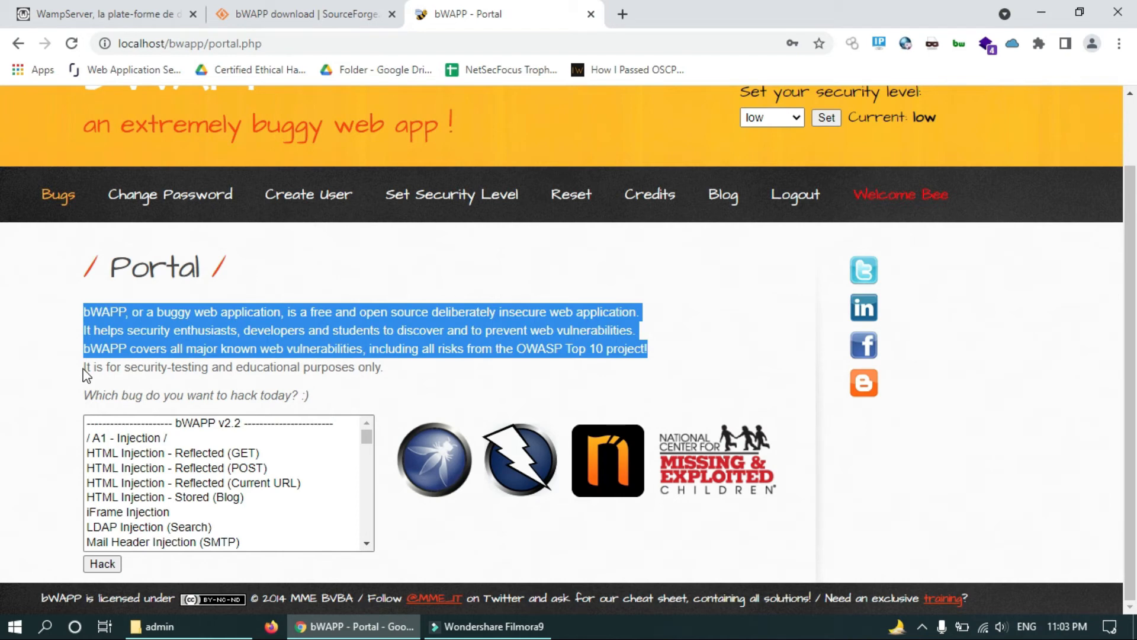
left_click_drag(84, 369, 385, 384)
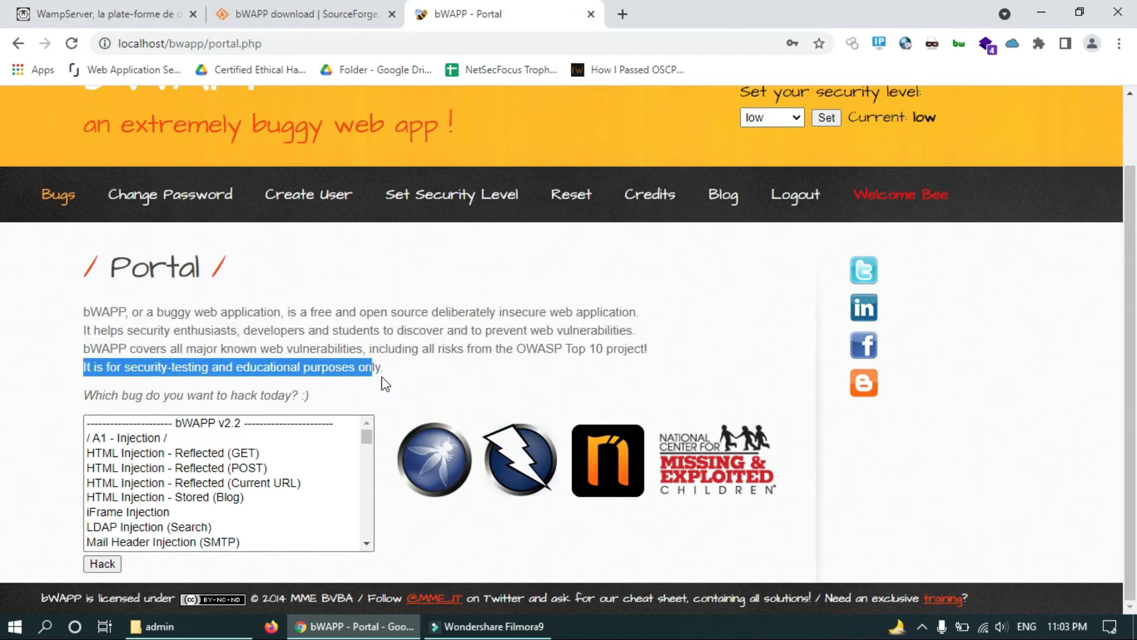
left_click_drag(86, 394, 320, 407)
left_click(320, 407)
Step: Examine the portal's bug list from A1 - Injection through A4 - Insecure Direct Object References
scroll(225, 456, "down", 1)
scroll(225, 456, "down", 2)
scroll(109, 474, "up", 3)
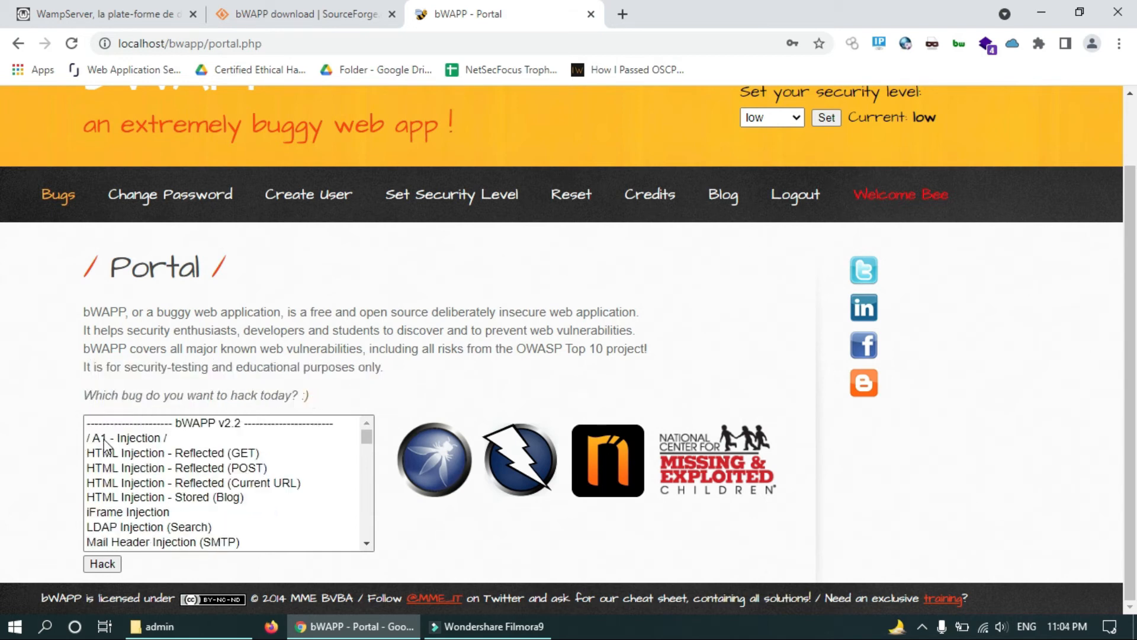
scroll(157, 489, "down", 3)
scroll(155, 489, "down", 5)
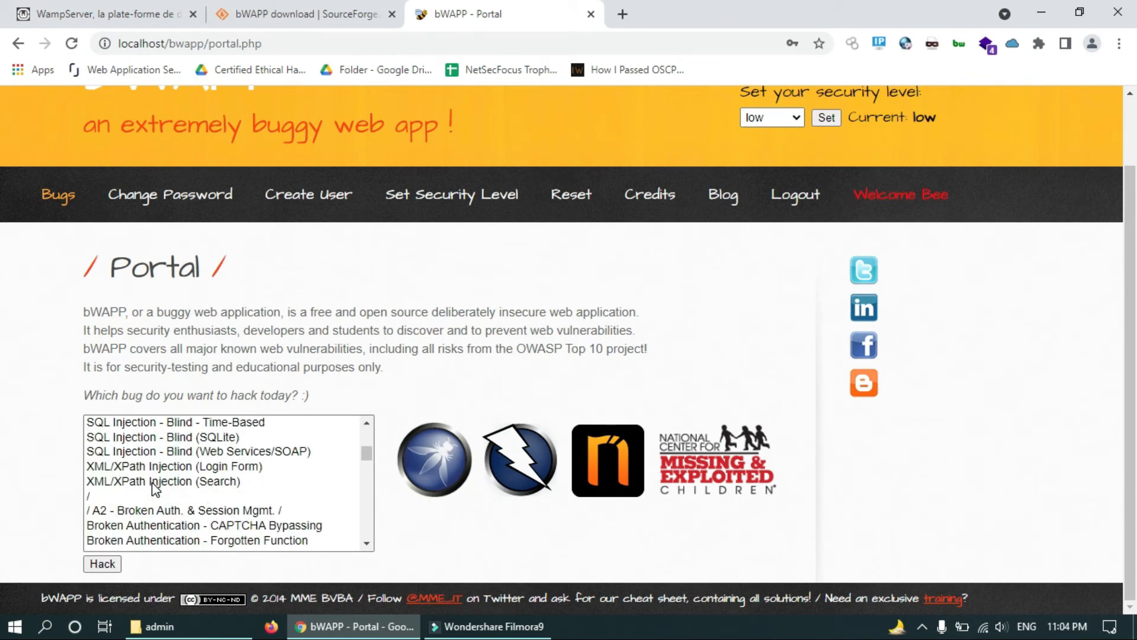
scroll(155, 487, "down", 2)
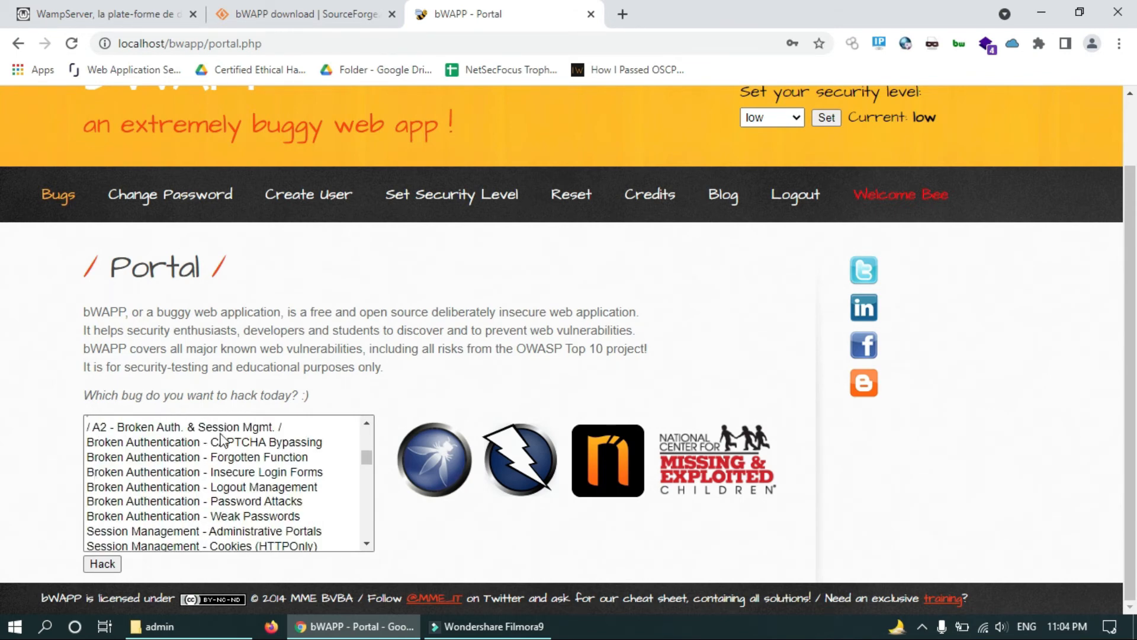
left_click_drag(202, 424, 137, 468)
scroll(137, 467, "down", 3)
scroll(137, 473, "down", 3)
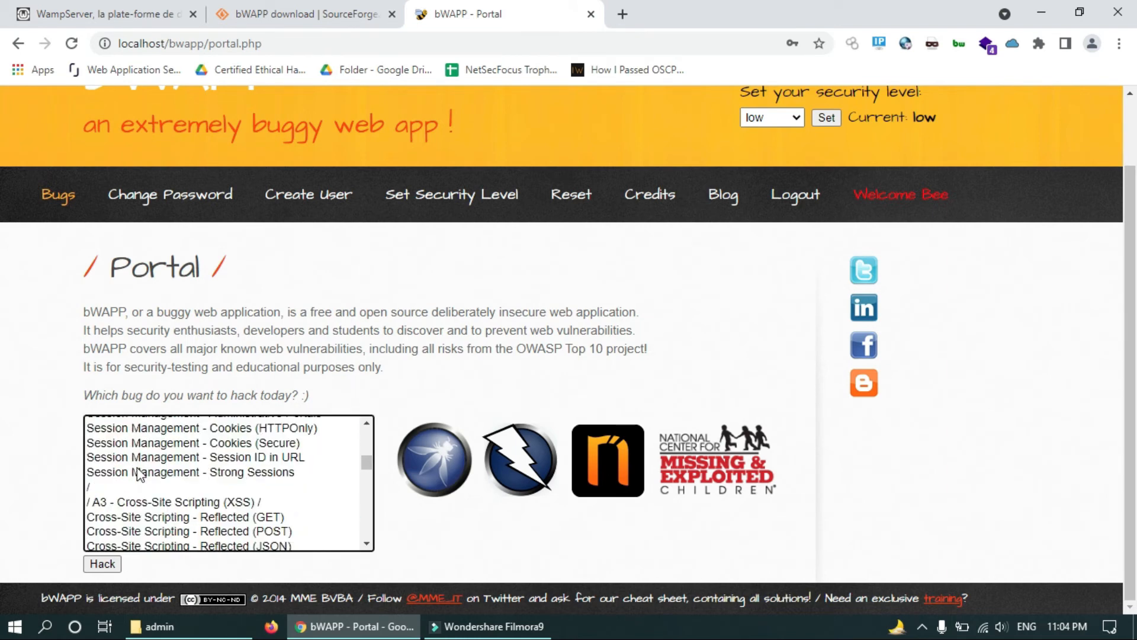
scroll(138, 472, "down", 2)
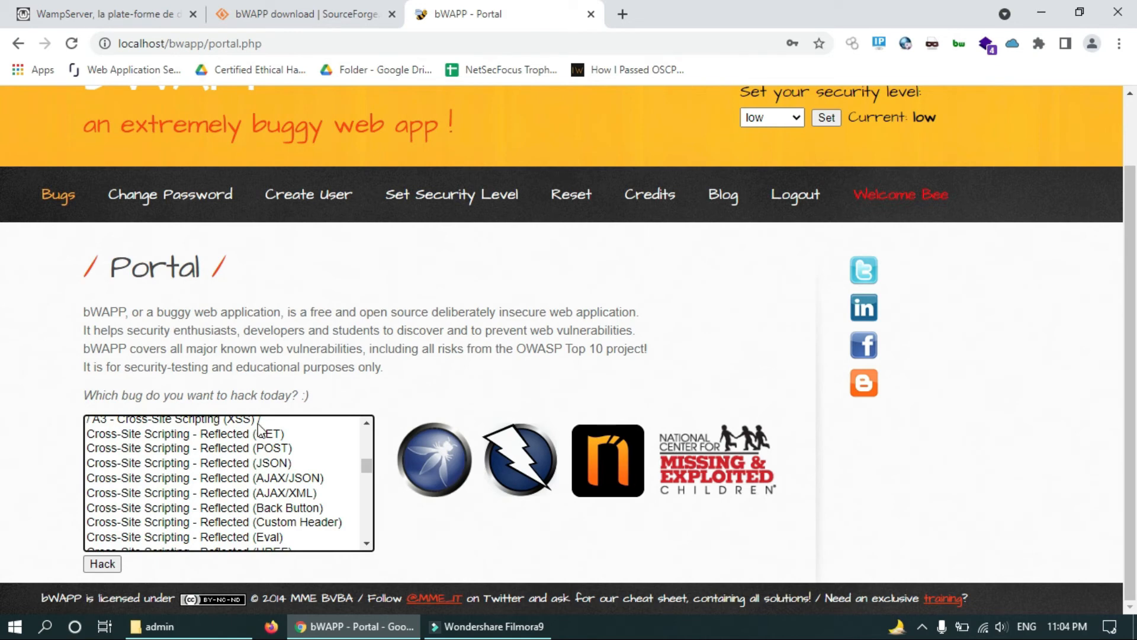
scroll(185, 472, "down", 5)
scroll(181, 479, "down", 2)
scroll(109, 483, "up", 2)
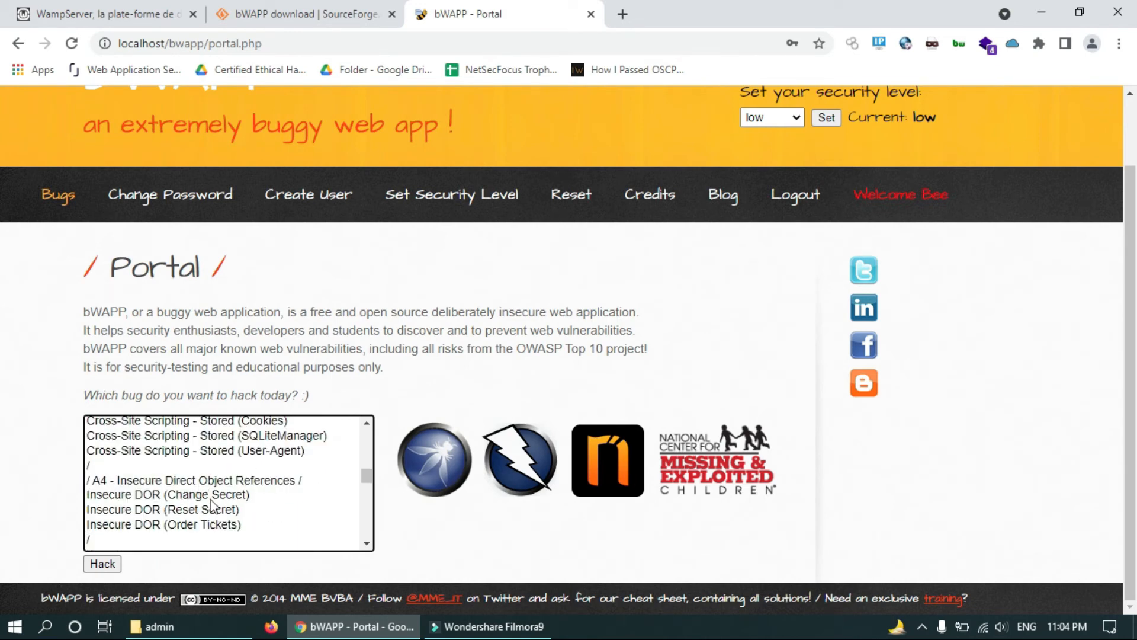
Step: Examine the rest of the portal's bug list, including A6, A7, A9, Other bugs and Extras, and return to its start
scroll(212, 505, "down", 2)
scroll(212, 505, "down", 4)
scroll(212, 505, "down", 4)
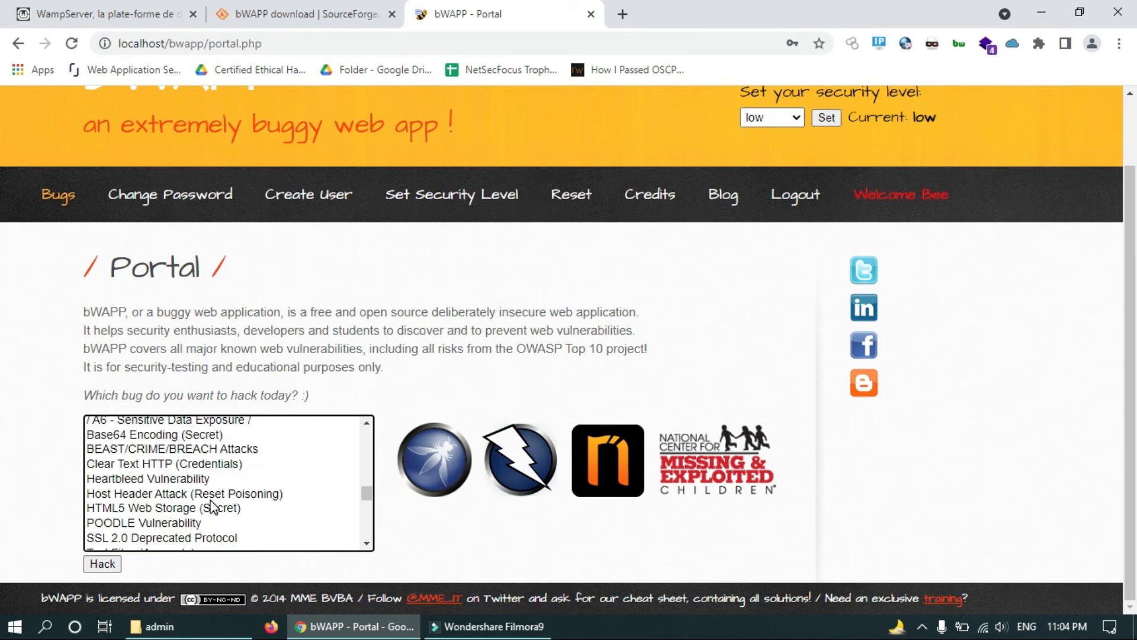
scroll(212, 503, "down", 6)
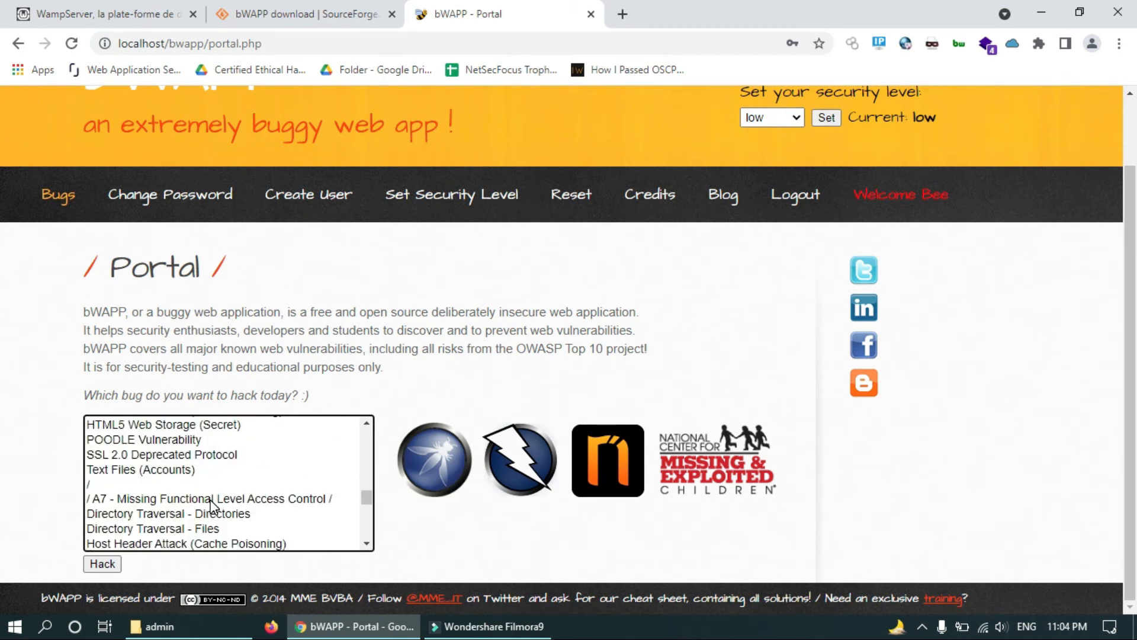
scroll(212, 505, "down", 2)
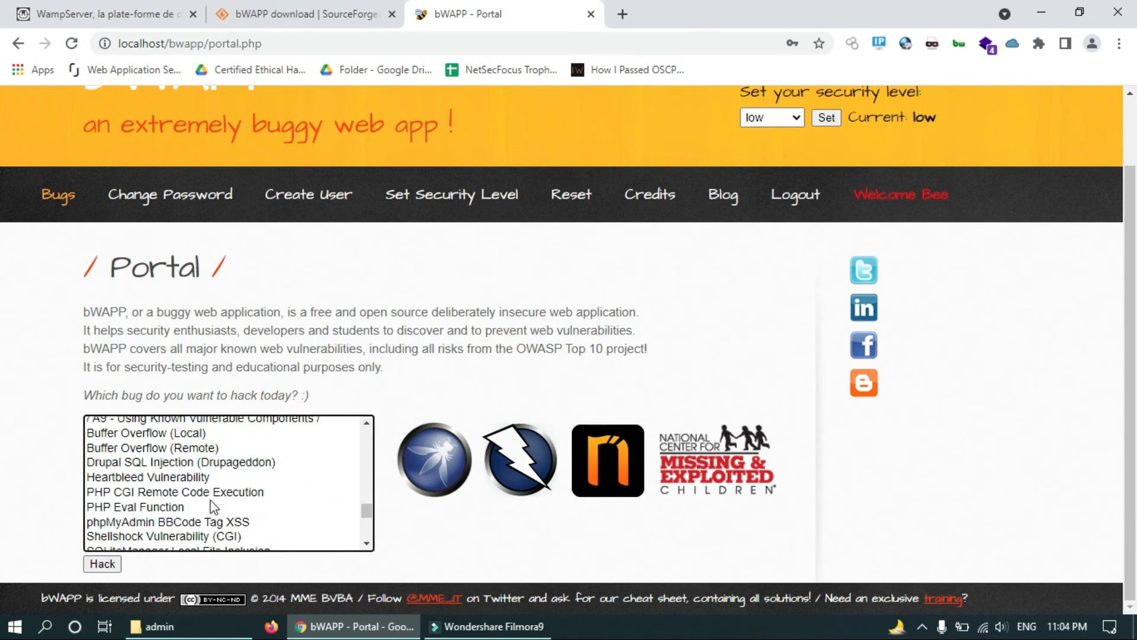
scroll(212, 505, "down", 6)
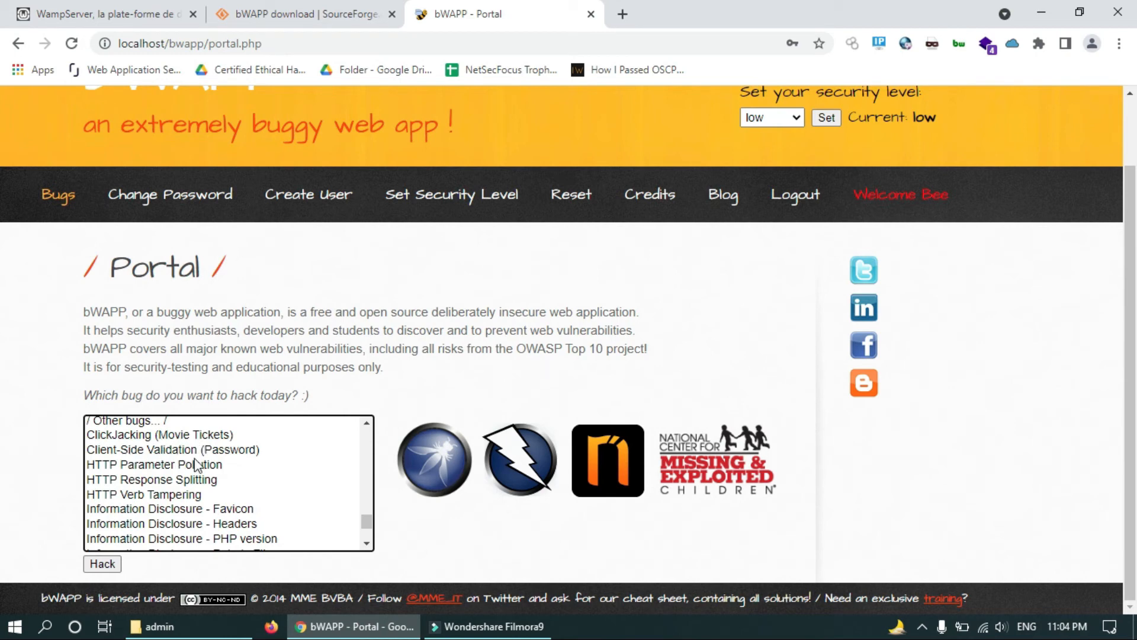
scroll(185, 489, "down", 4)
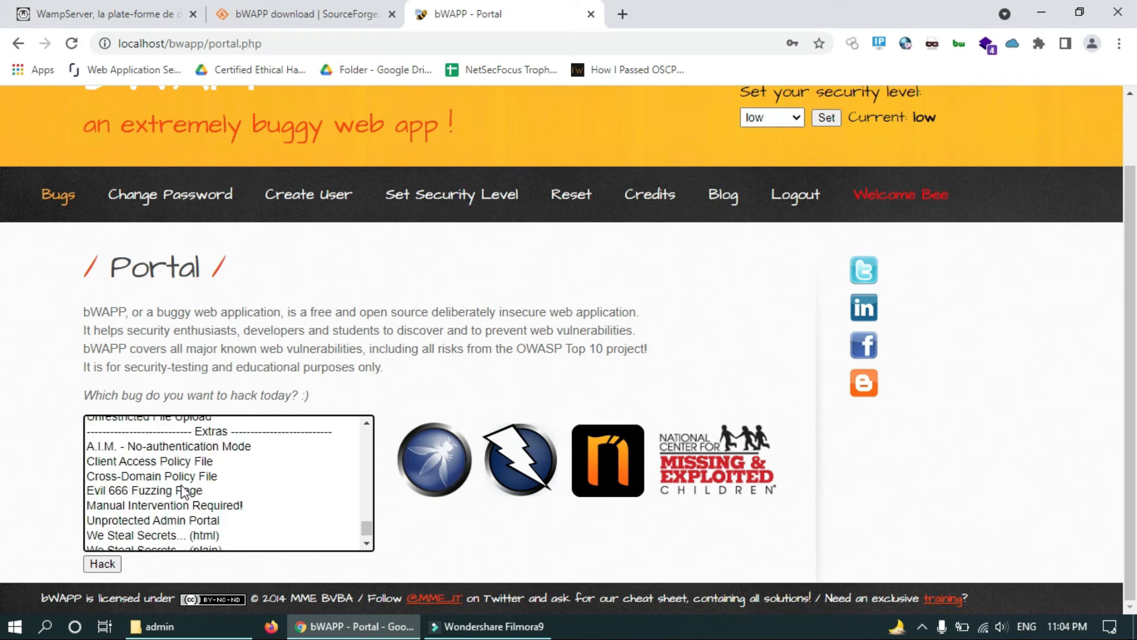
scroll(180, 500, "down", 1)
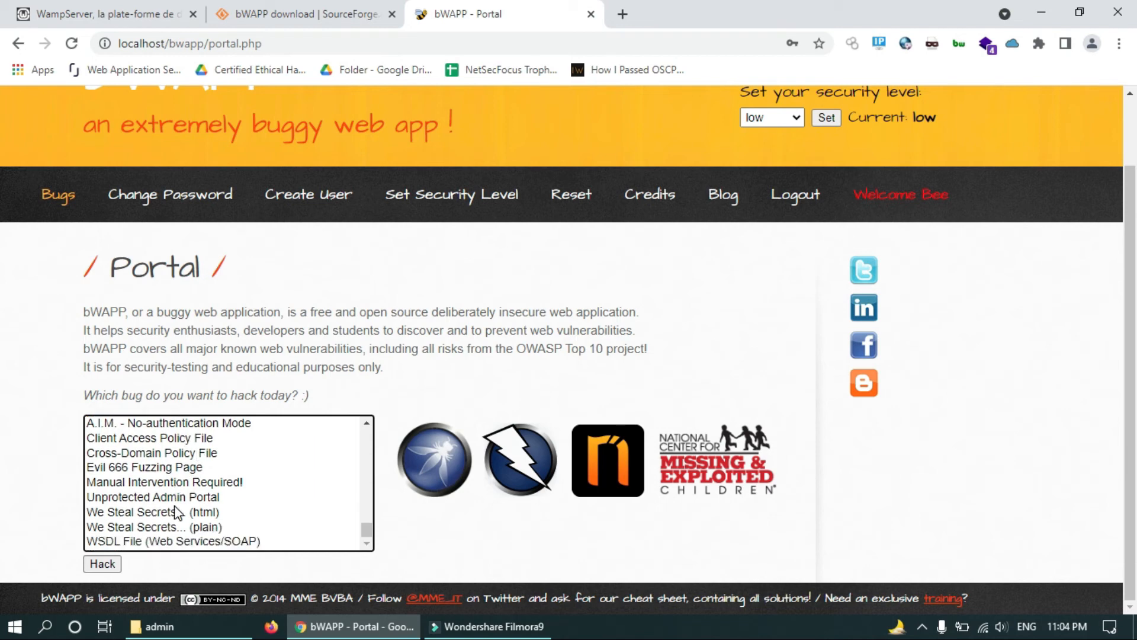
scroll(289, 474, "up", 20)
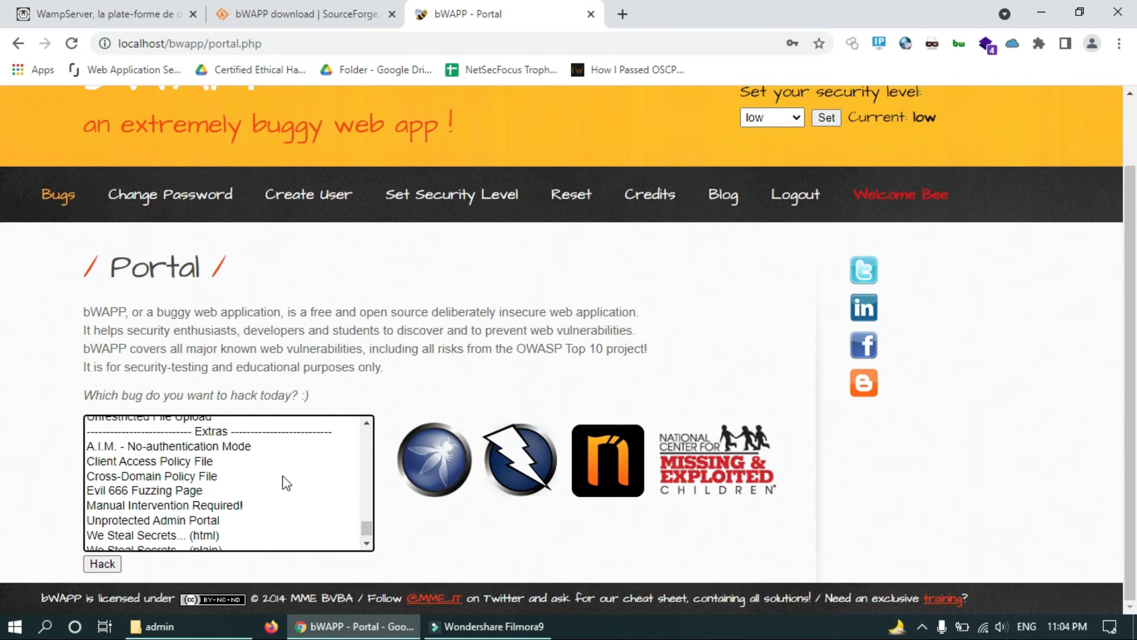
scroll(253, 470, "up", 10)
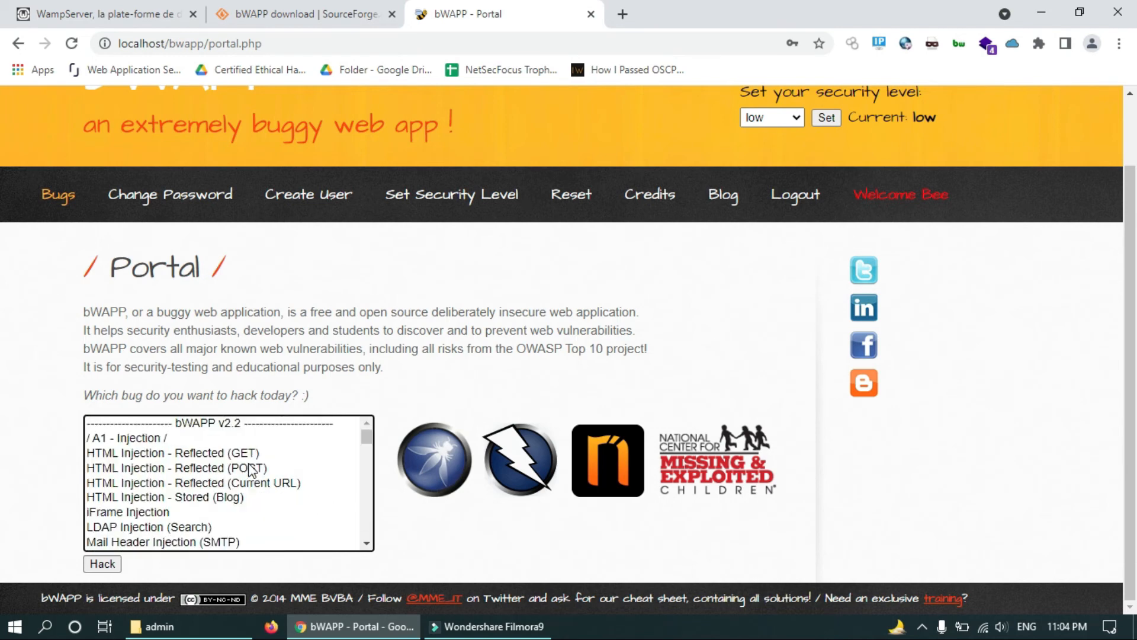
Step: Look through the "Choose your bug" selector in the page header down to its Extras entries, and close it
scroll(873, 272, "up", 2)
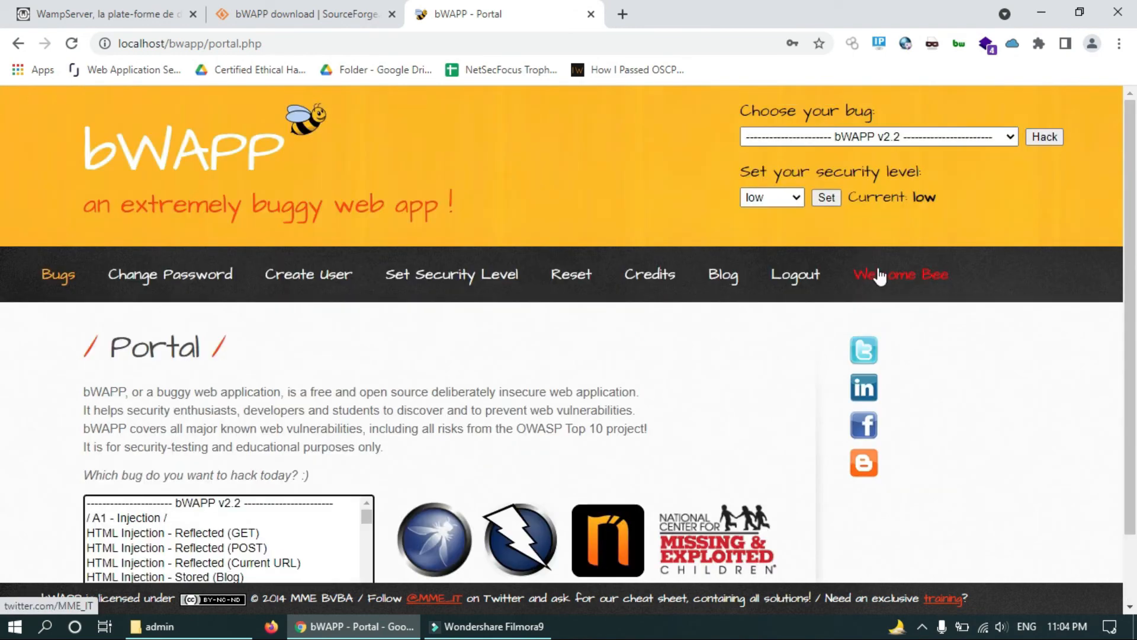
left_click(852, 140)
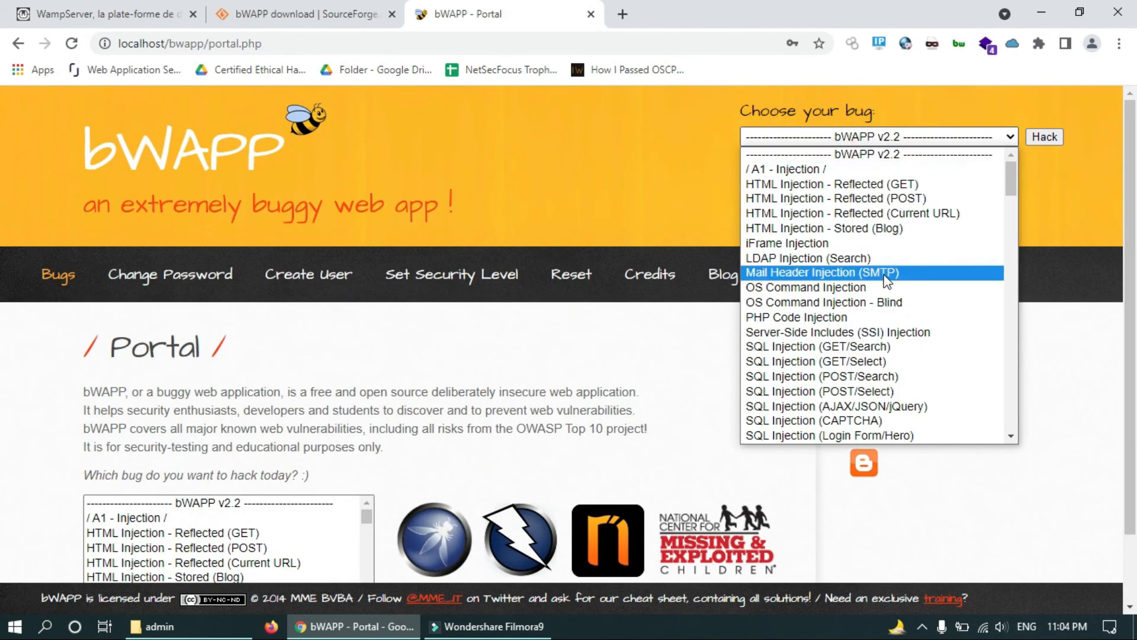
scroll(886, 278, "down", 10)
scroll(886, 279, "down", 15)
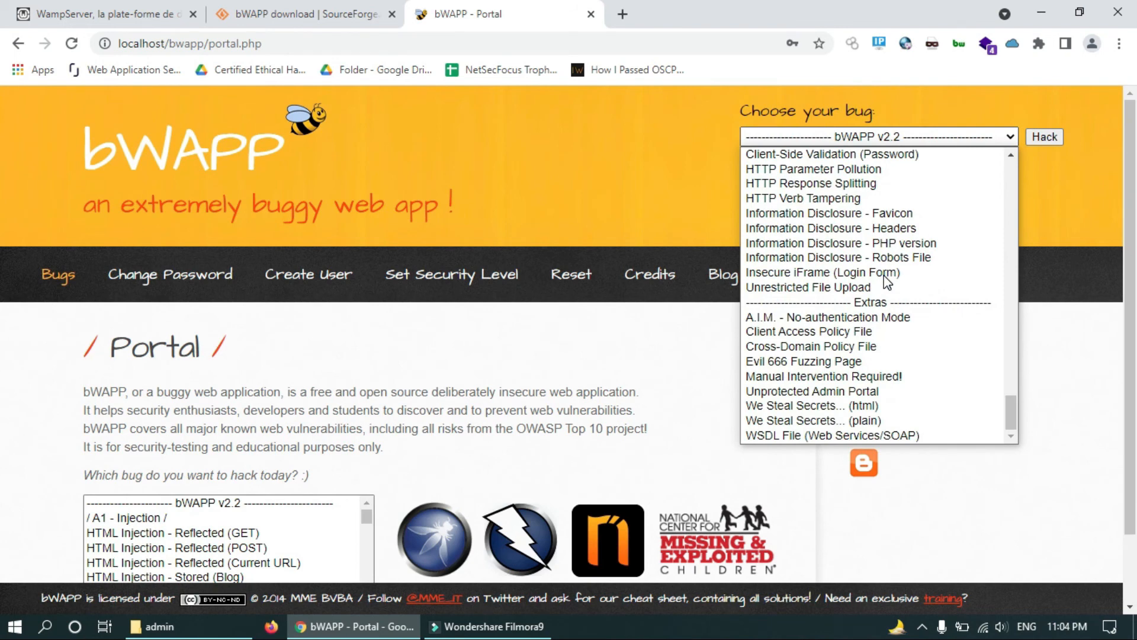
left_click(670, 190)
Step: Review the available options for bWAPP's security level, and close the selection
left_click(793, 199)
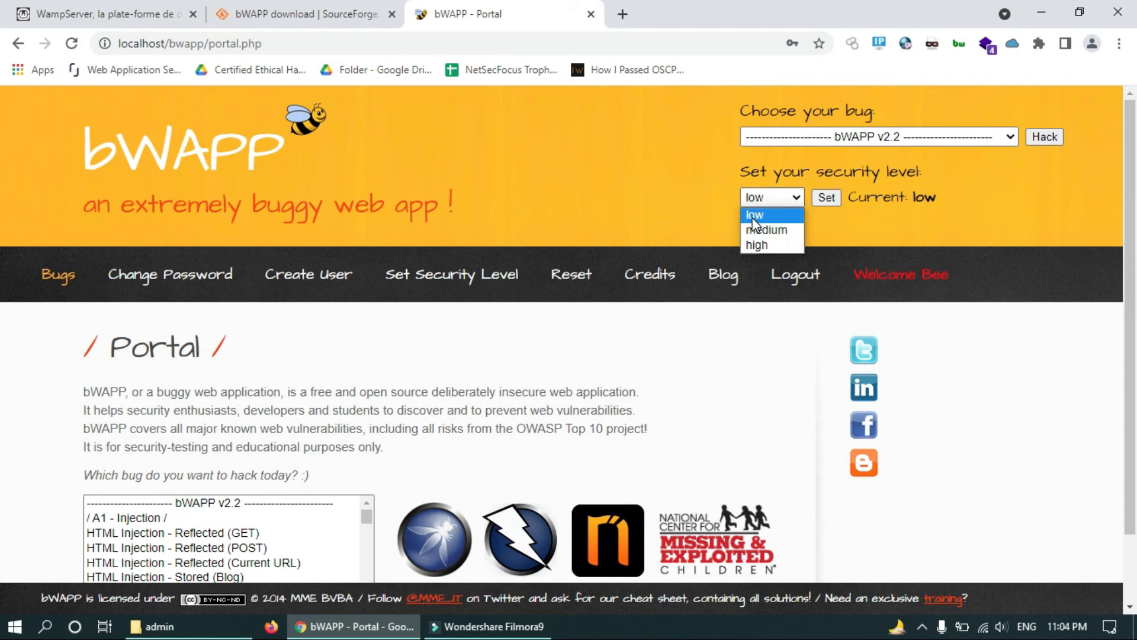
key("Down")
left_click(653, 201)
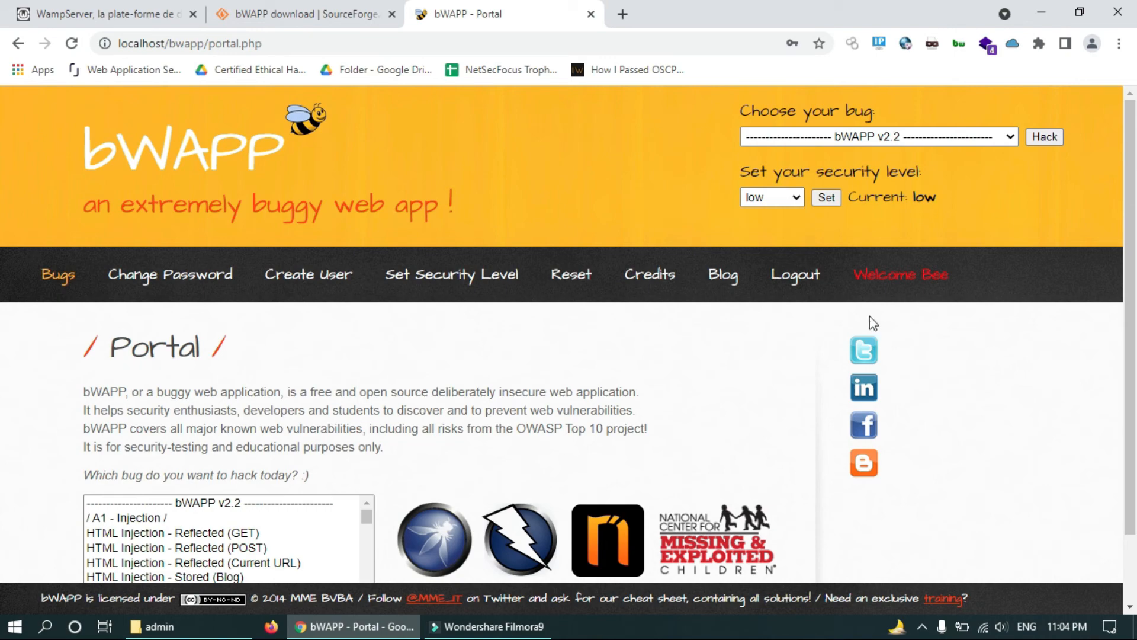
Step: Log out of bWAPP
scroll(674, 357, "down", 1)
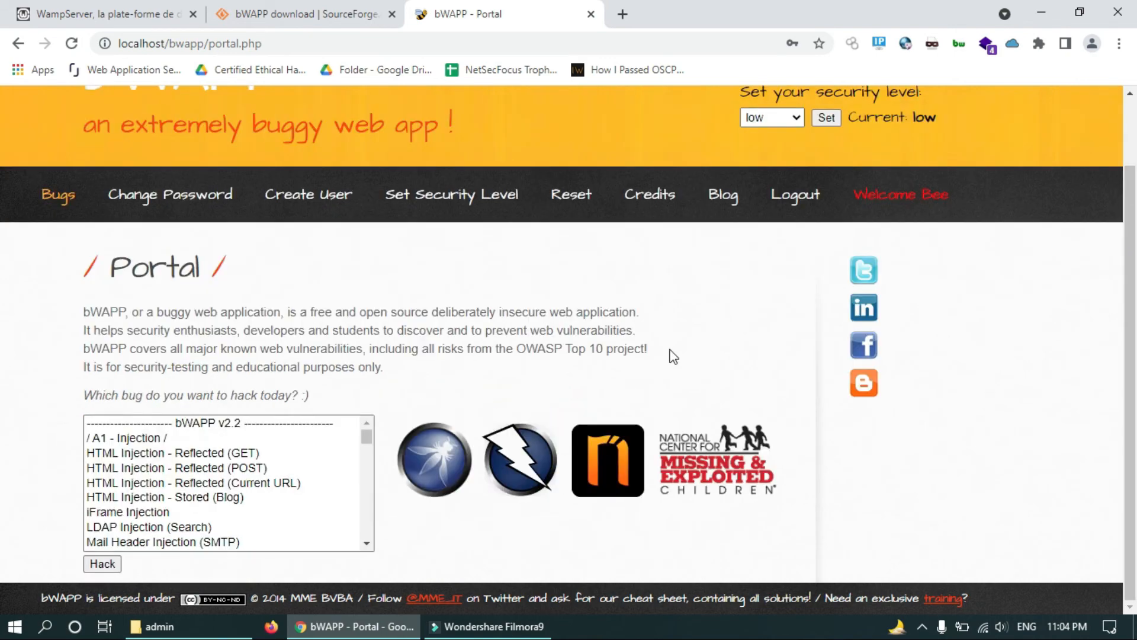
scroll(578, 329, "up", 1)
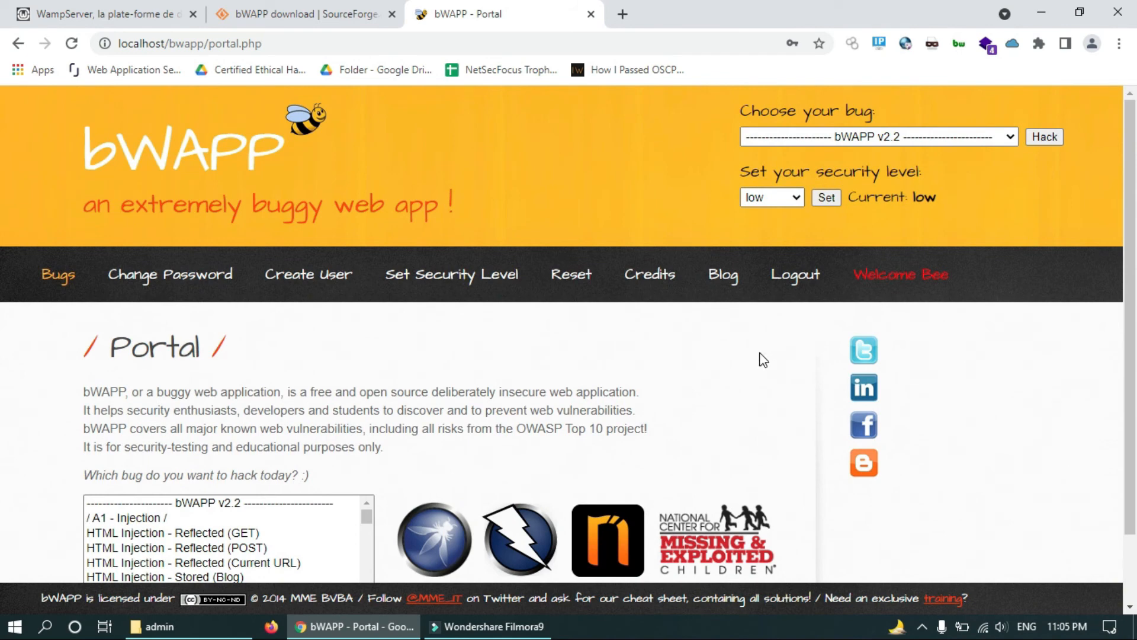
left_click(797, 283)
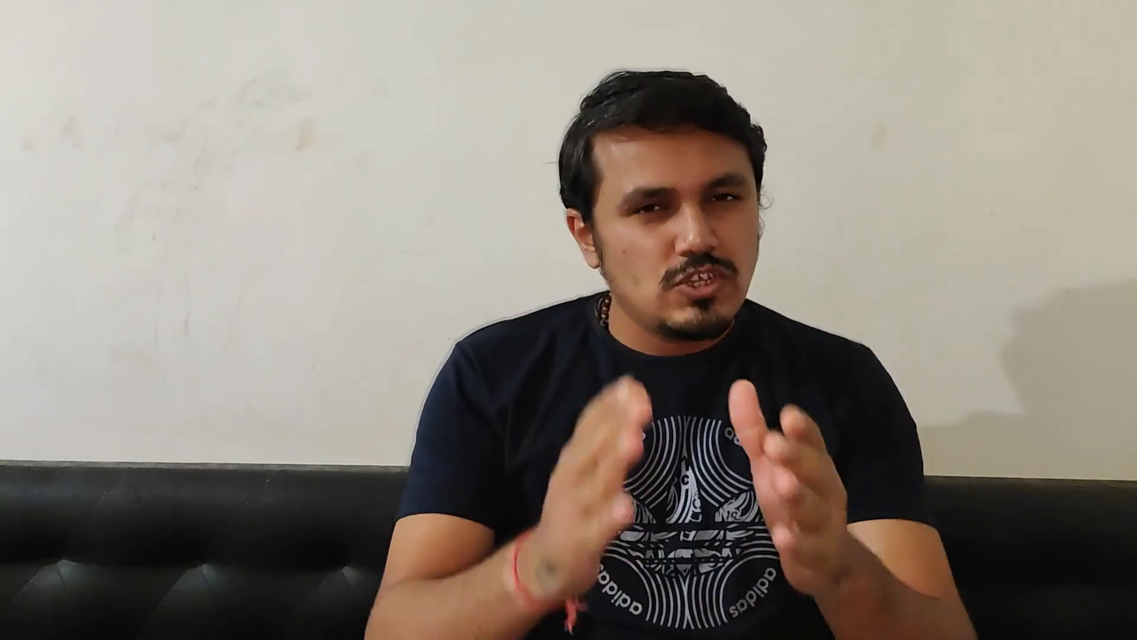